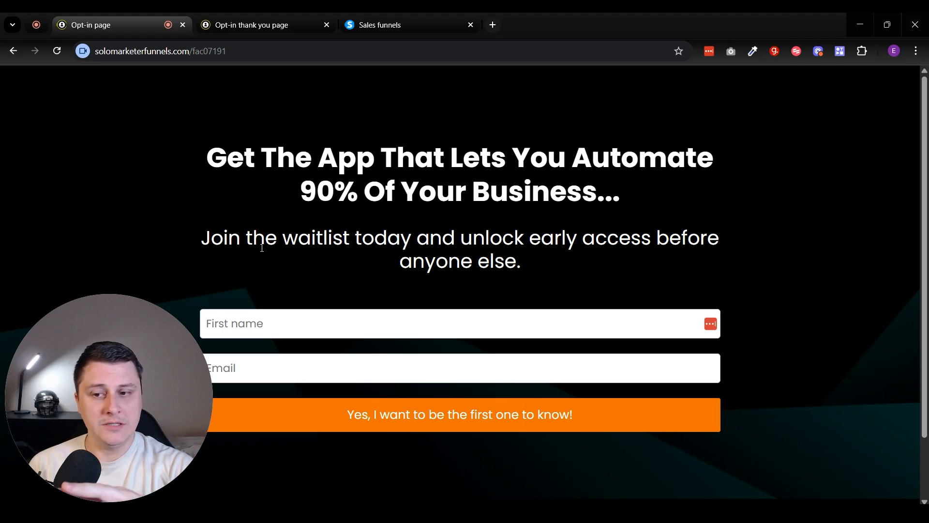
# Review the published opt-in thank-you page and opt-in page, and switch to the systeme.io sales funnels list
pyautogui.click(224, 14)
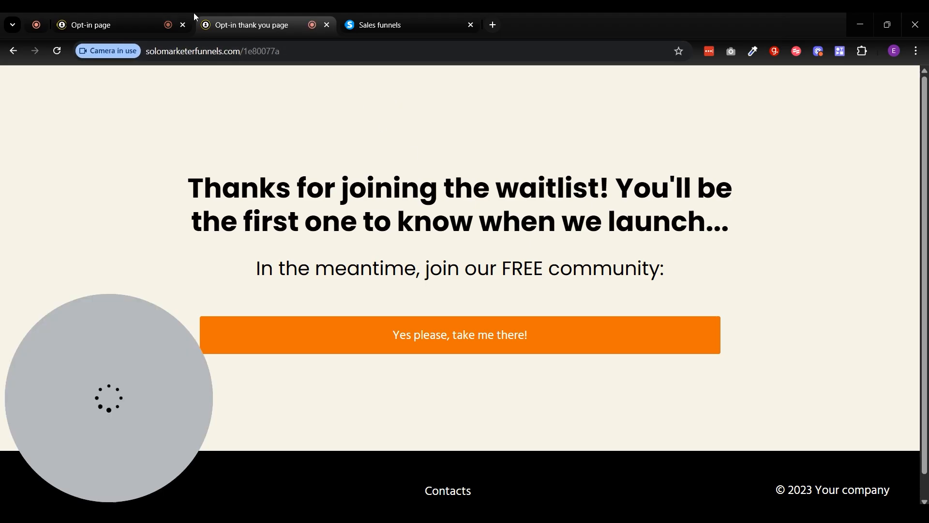
pyautogui.click(152, 15)
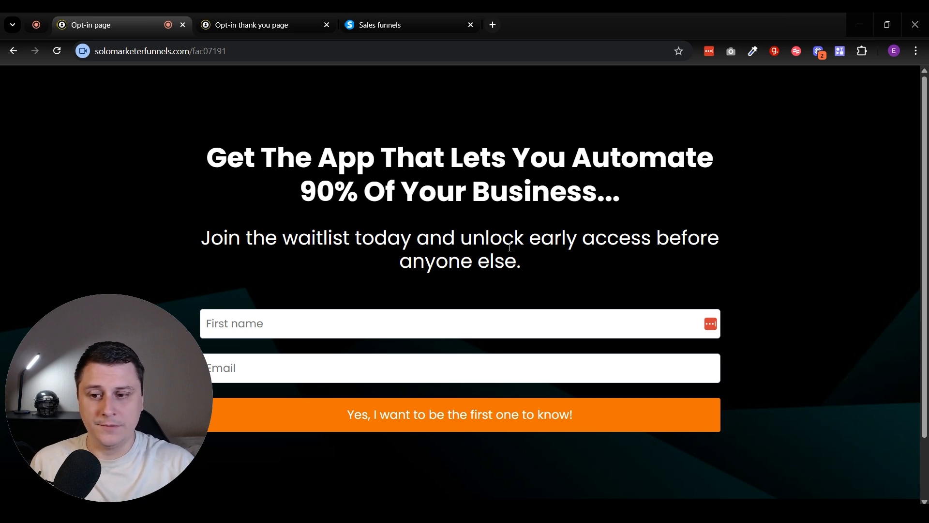
pyautogui.click(386, 17)
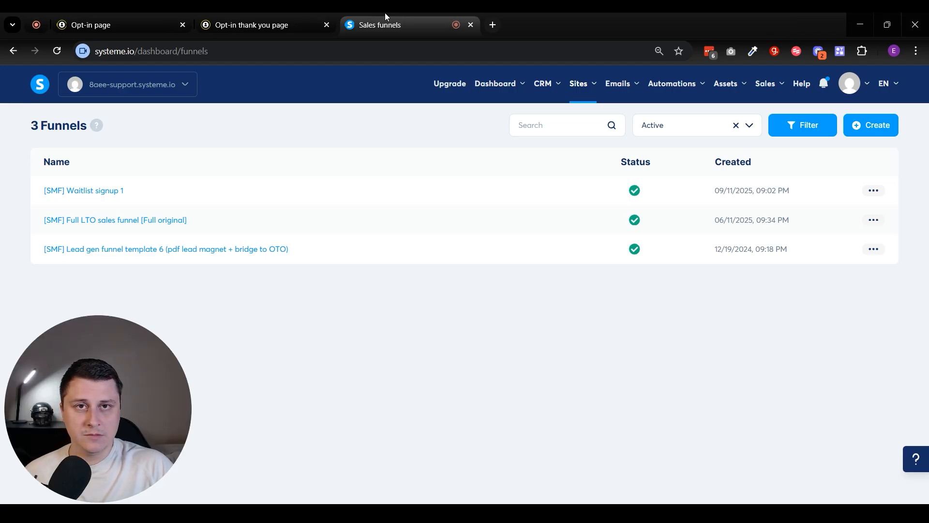
pyautogui.moveTo(577, 99)
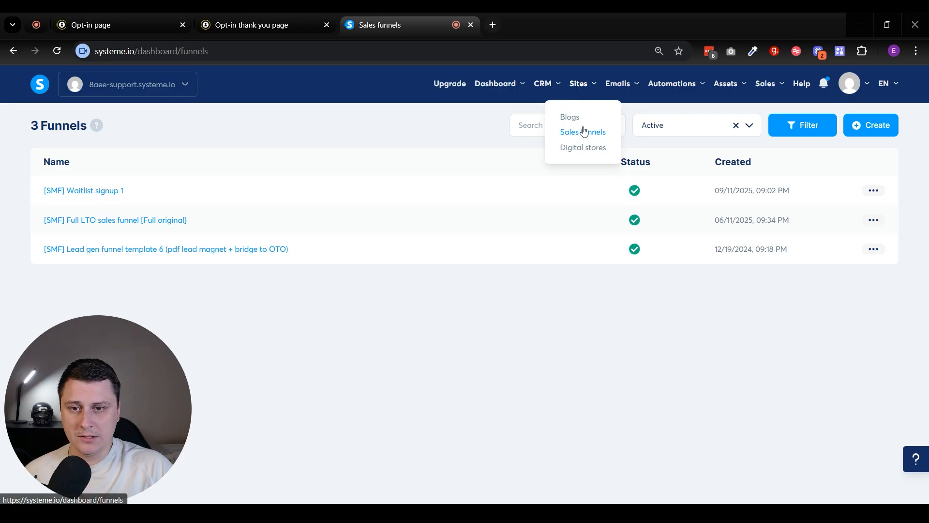
pyautogui.click(858, 125)
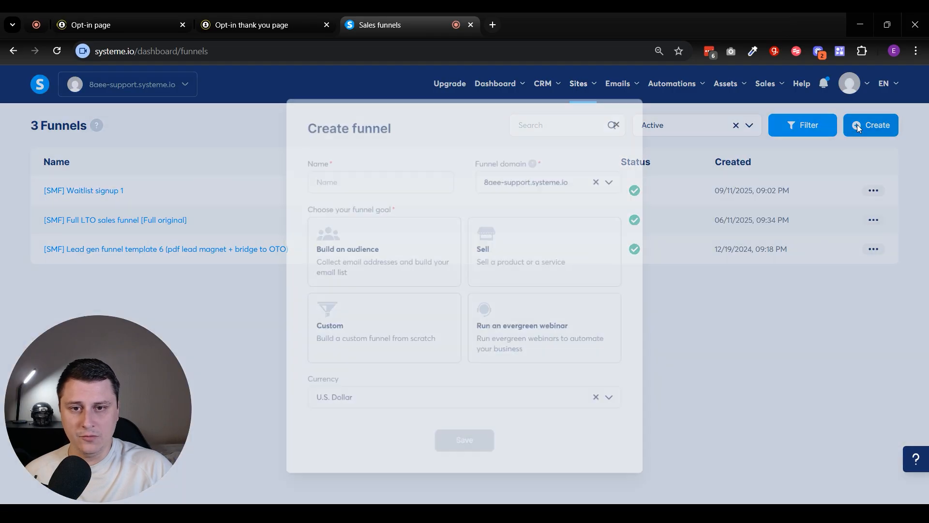
pyautogui.click(414, 237)
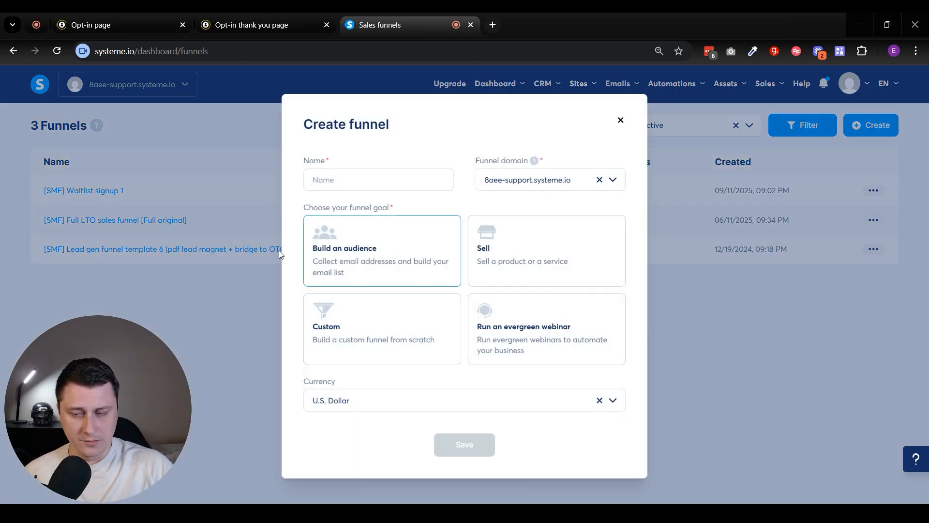
pyautogui.click(621, 121)
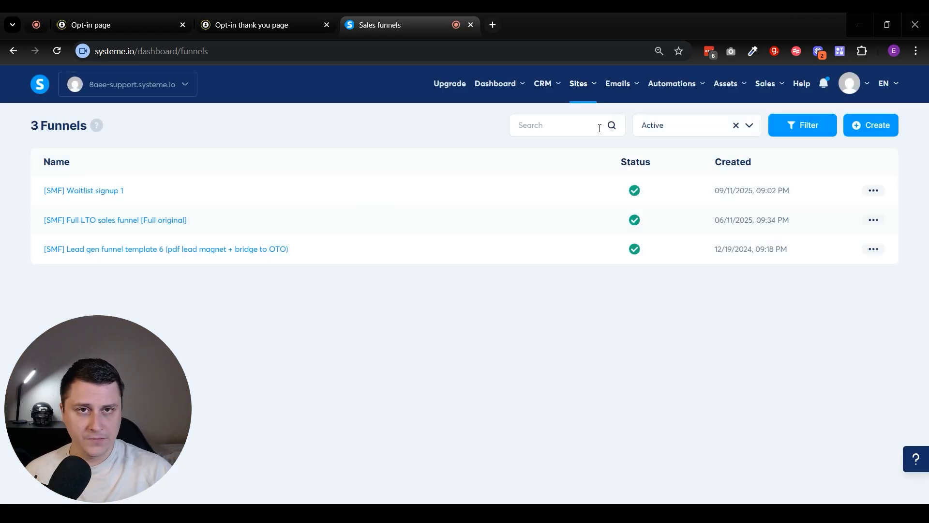
# Open the "[SMF] Waitlist signup 1" funnel
pyautogui.click(83, 191)
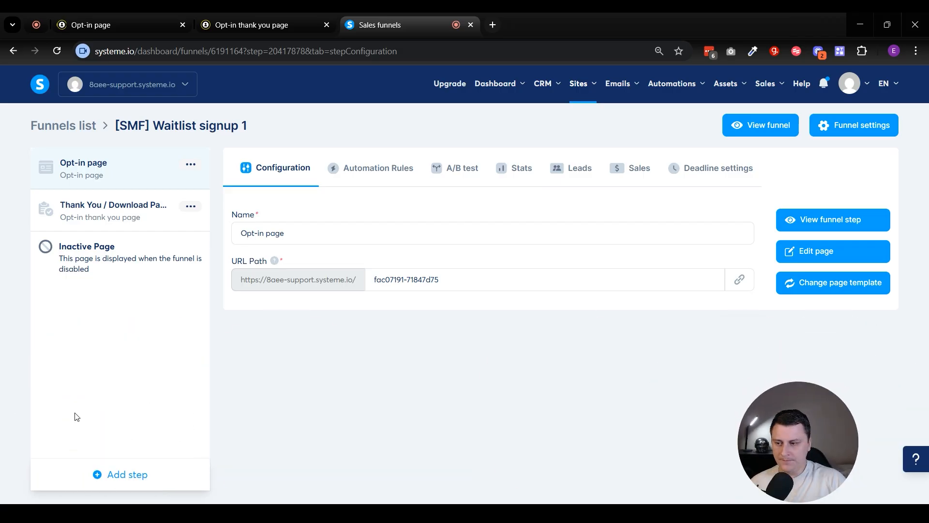
pyautogui.click(130, 475)
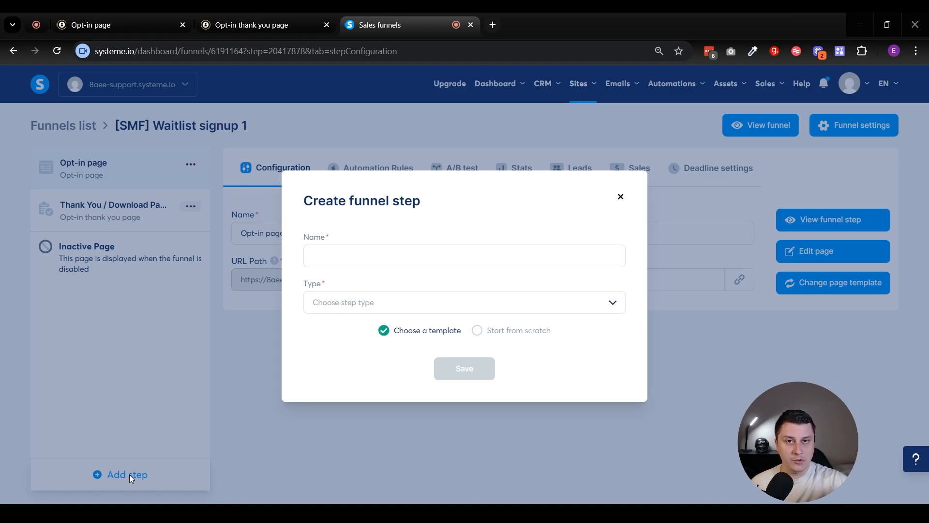
pyautogui.click(362, 312)
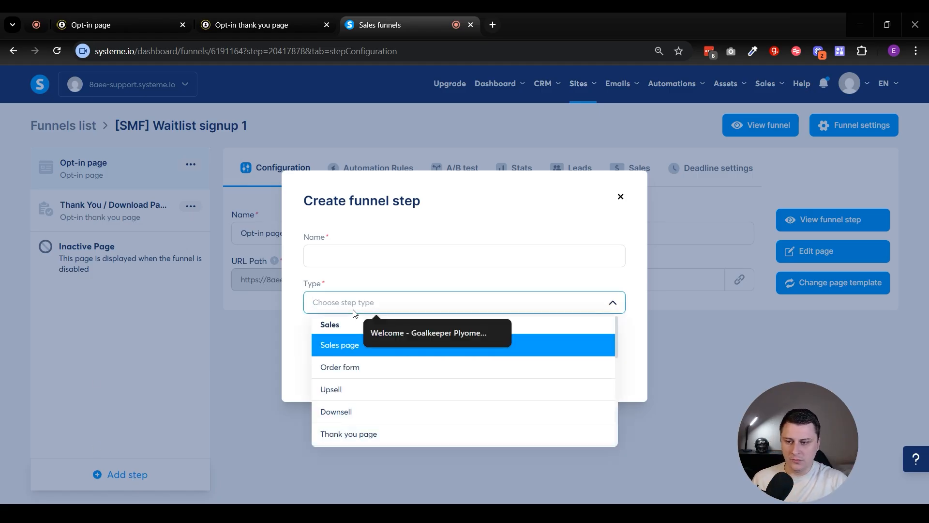
pyautogui.write('opt')
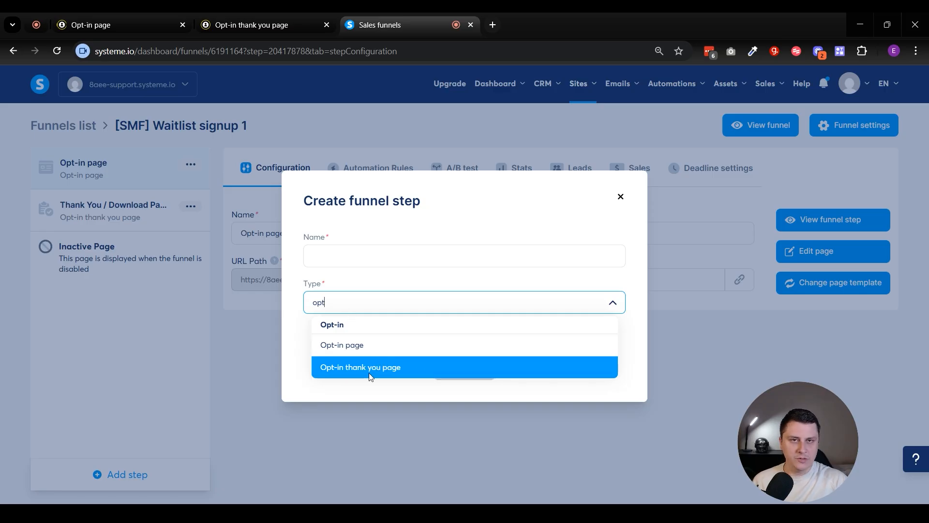
pyautogui.click(609, 198)
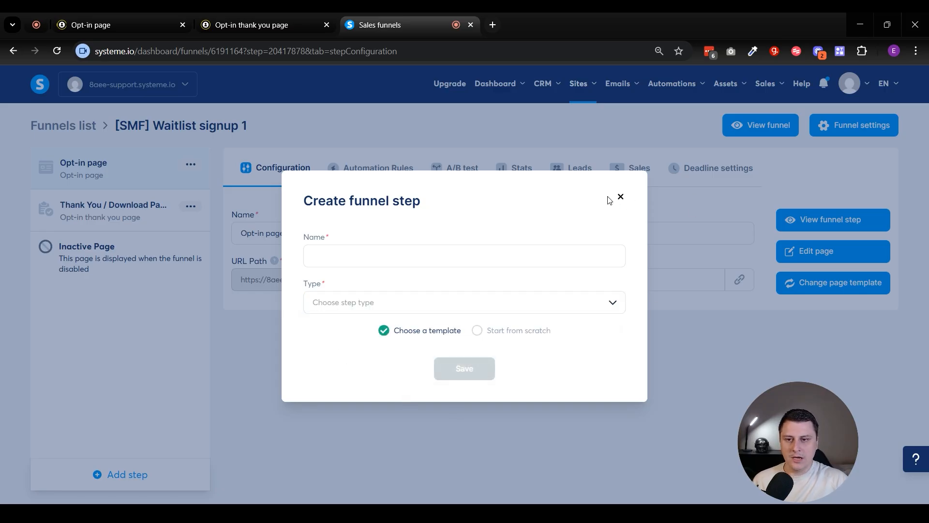
pyautogui.click(621, 196)
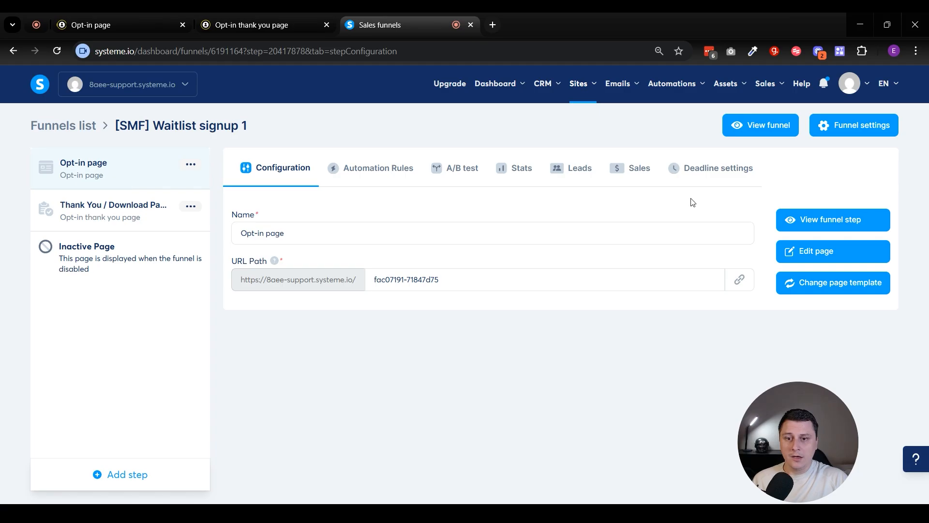
# Open the funnel's Opt-in page in the page editor
pyautogui.click(830, 244)
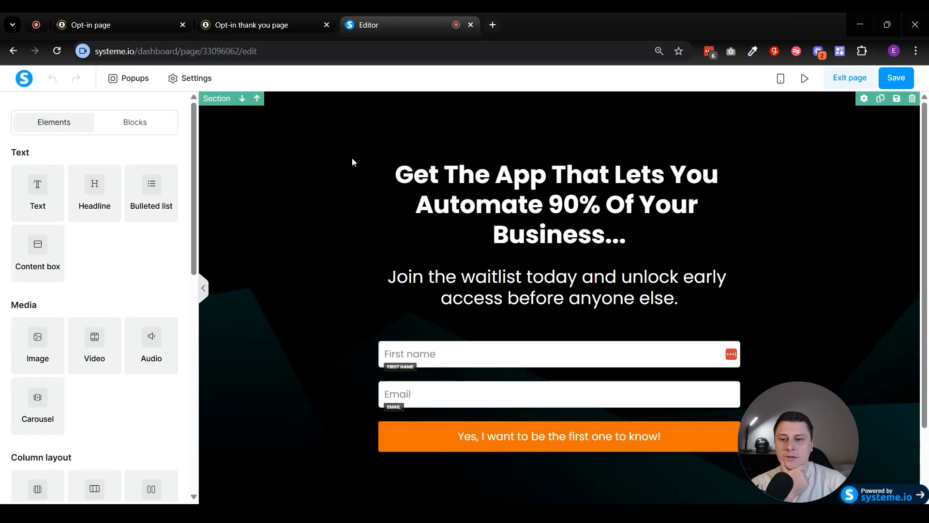
pyautogui.moveTo(773, 468); pyautogui.dragTo(231, 467)
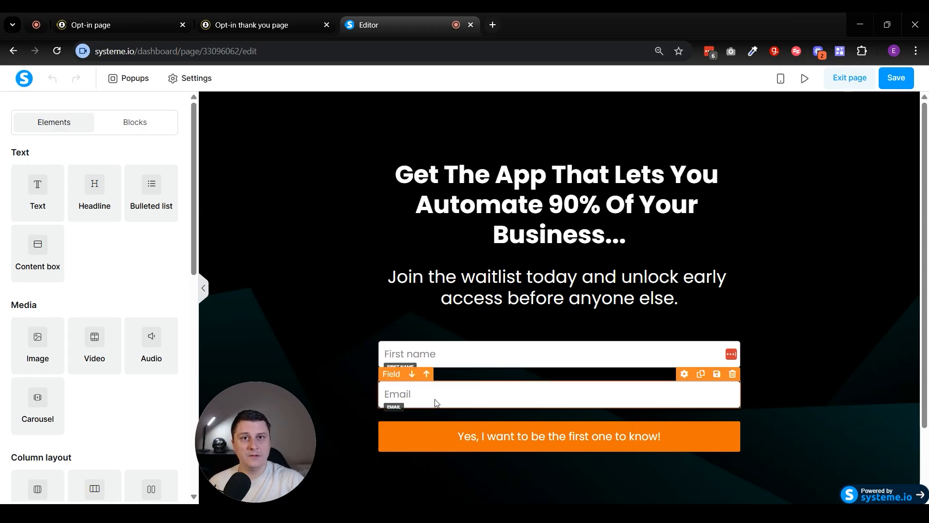
# Try adding a form input above the First name field, view its input types, and delete the added row
pyautogui.scroll(-3, 66, 378)
pyautogui.scroll(3, 47, 358)
pyautogui.scroll(-8, 47, 358)
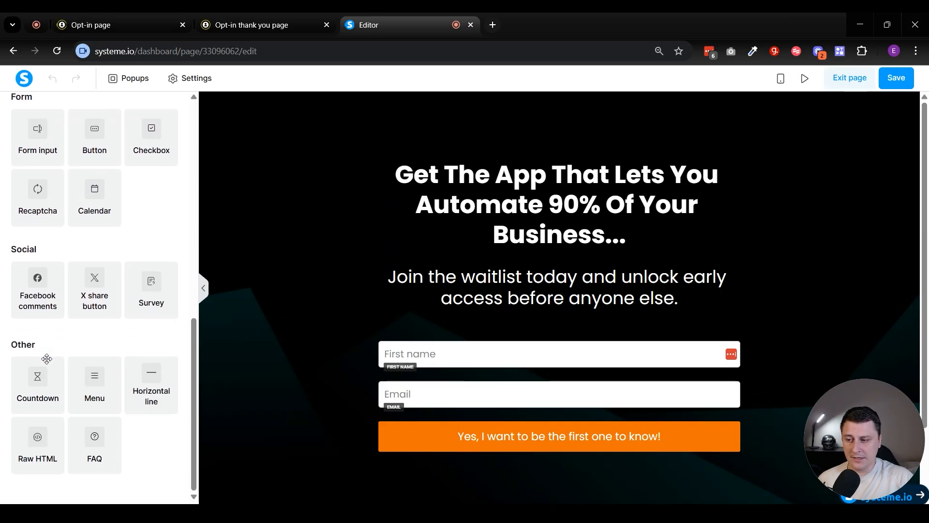
pyautogui.moveTo(29, 130); pyautogui.dragTo(504, 353)
pyautogui.click(504, 353)
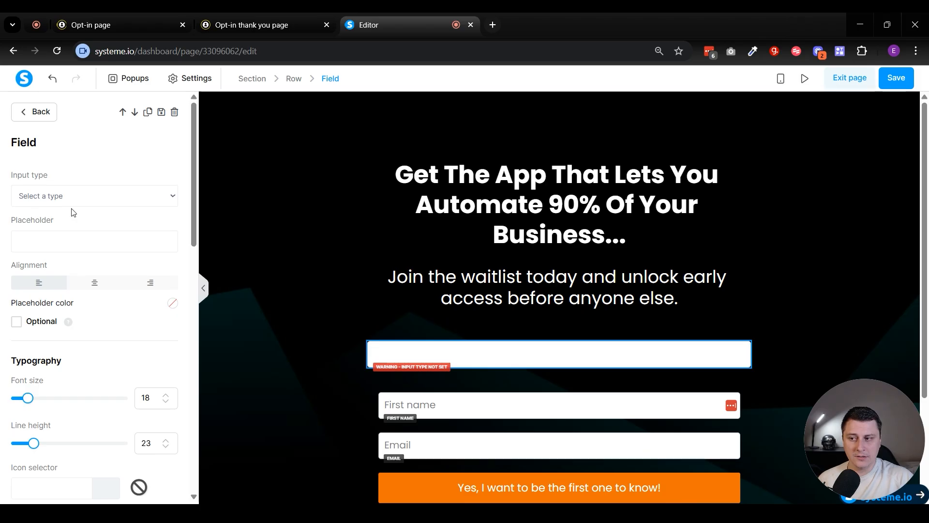
pyautogui.click(67, 196)
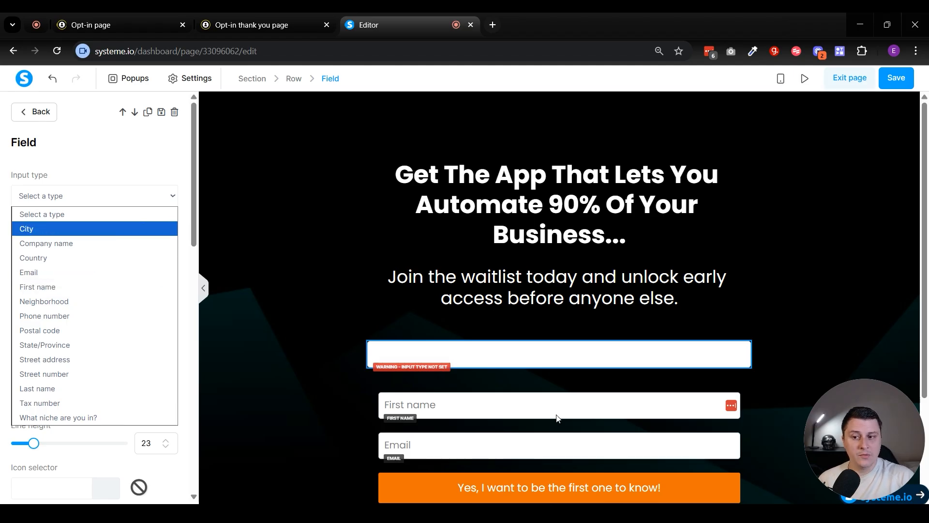
pyautogui.click(531, 342)
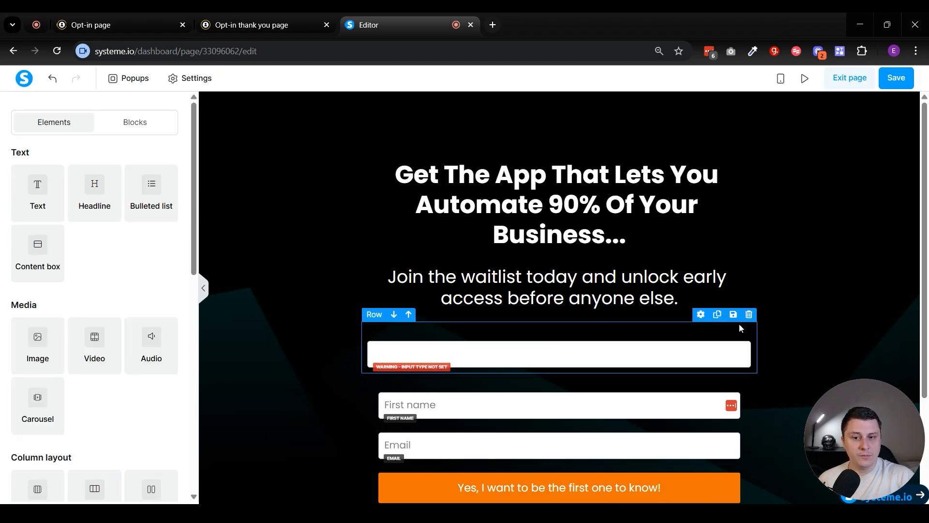
pyautogui.click(749, 315)
pyautogui.click(508, 133)
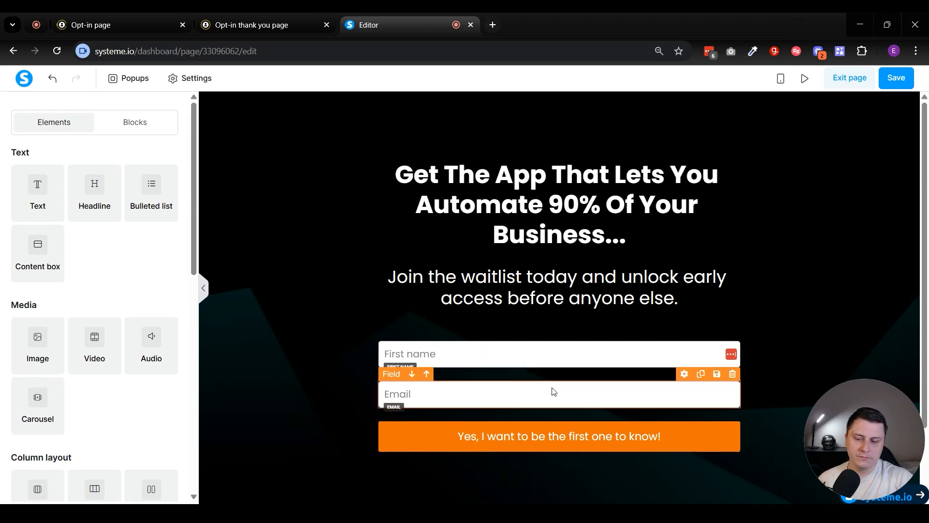
# Examine the orange submit button's action choices and its redirect options after contact registration
pyautogui.click(507, 440)
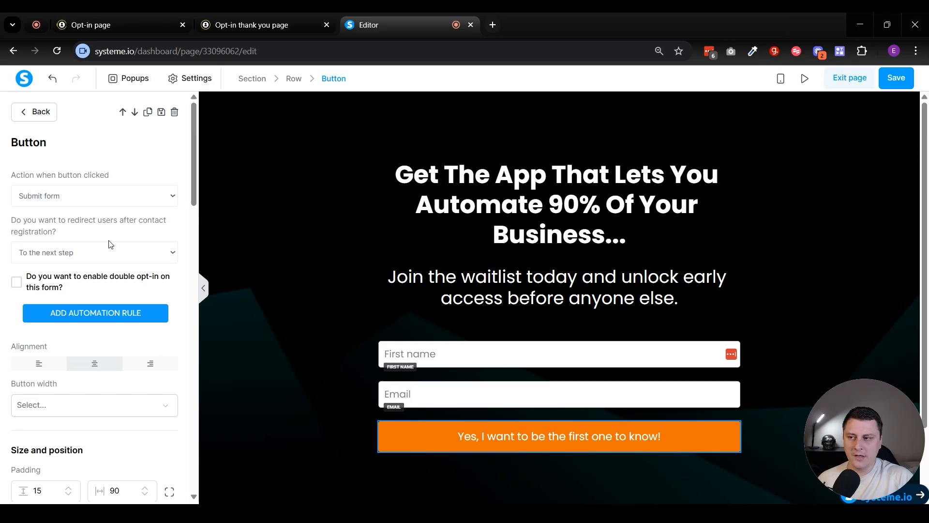
pyautogui.click(54, 195)
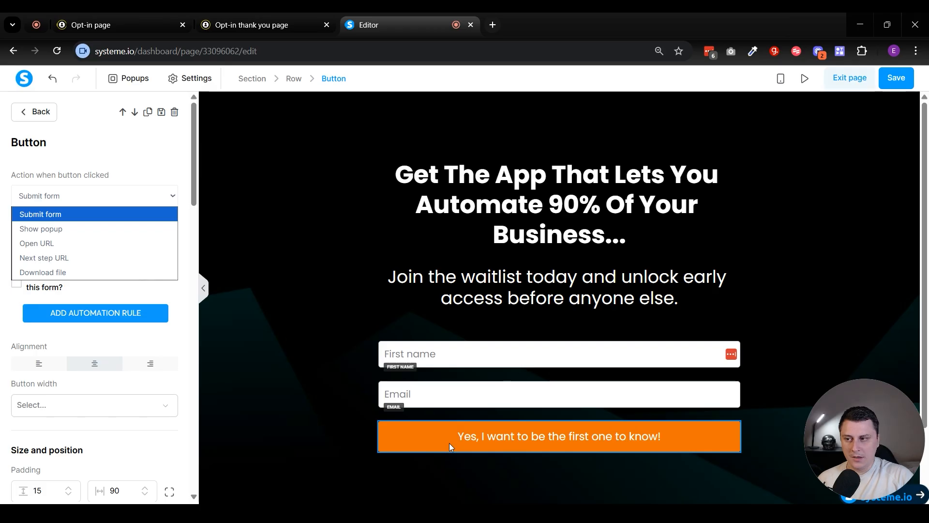
pyautogui.click(284, 428)
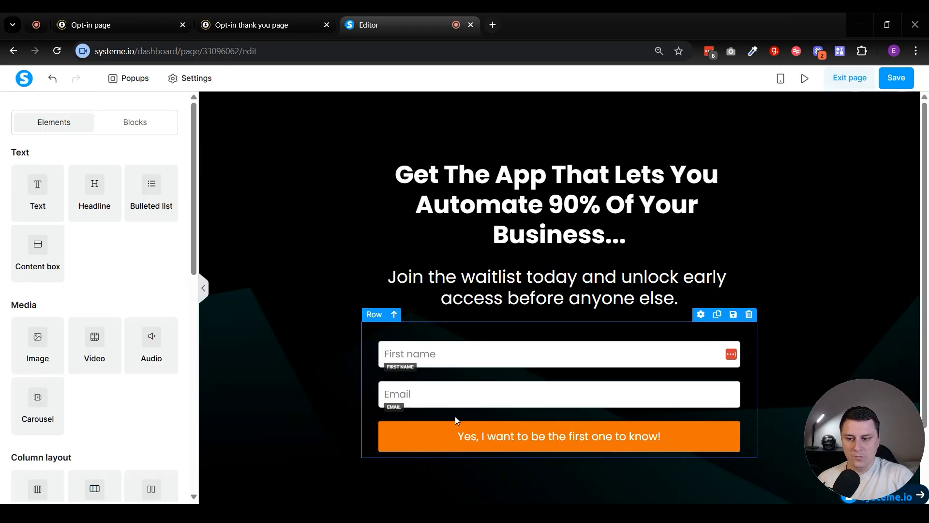
pyautogui.click(458, 420)
pyautogui.click(463, 435)
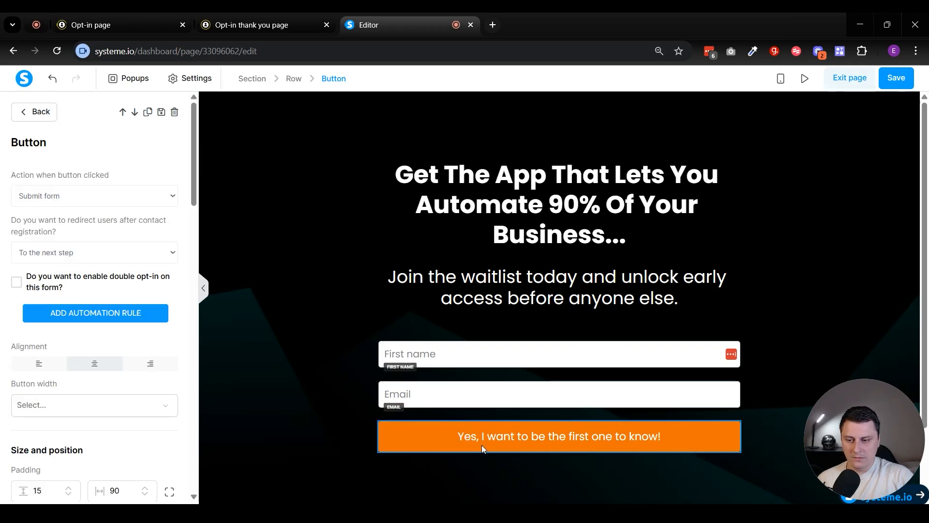
pyautogui.click(71, 256)
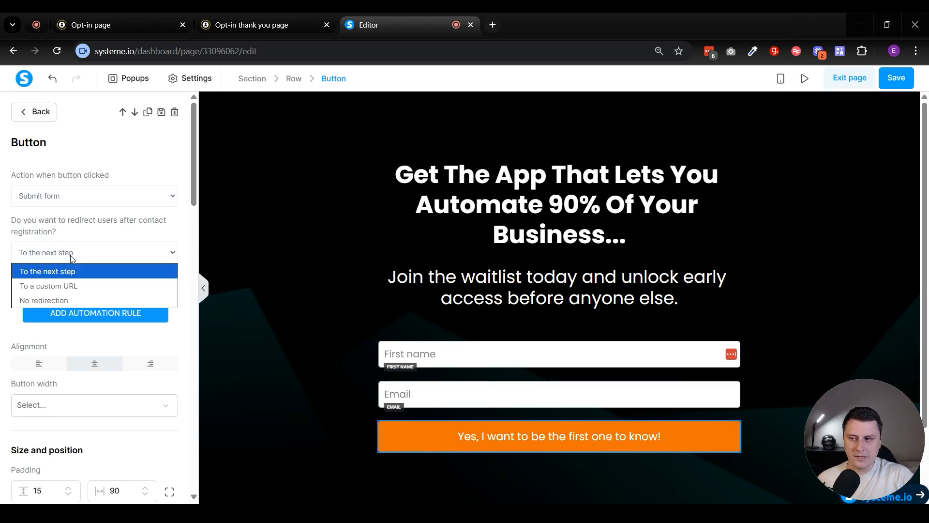
pyautogui.click(47, 300)
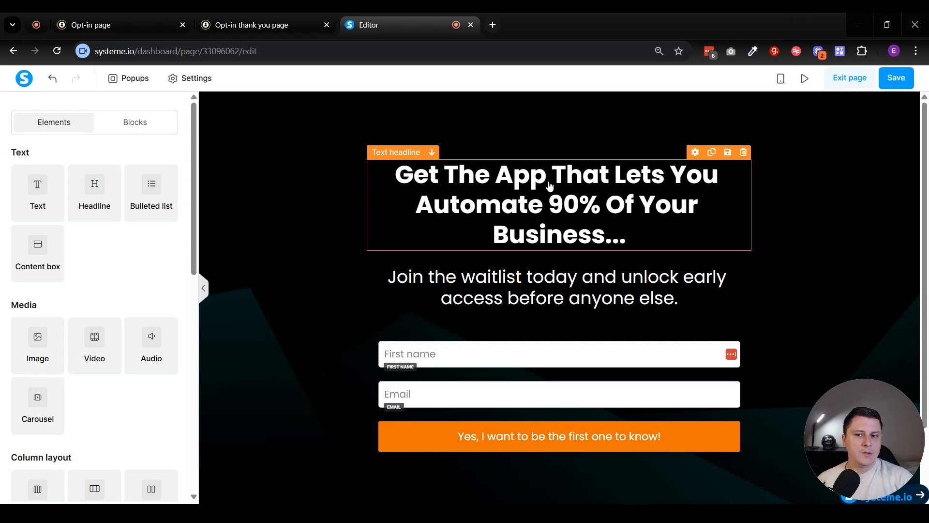
# Look over the main headline's text settings and the settings of the orange submit button
pyautogui.tripleClick(597, 215)
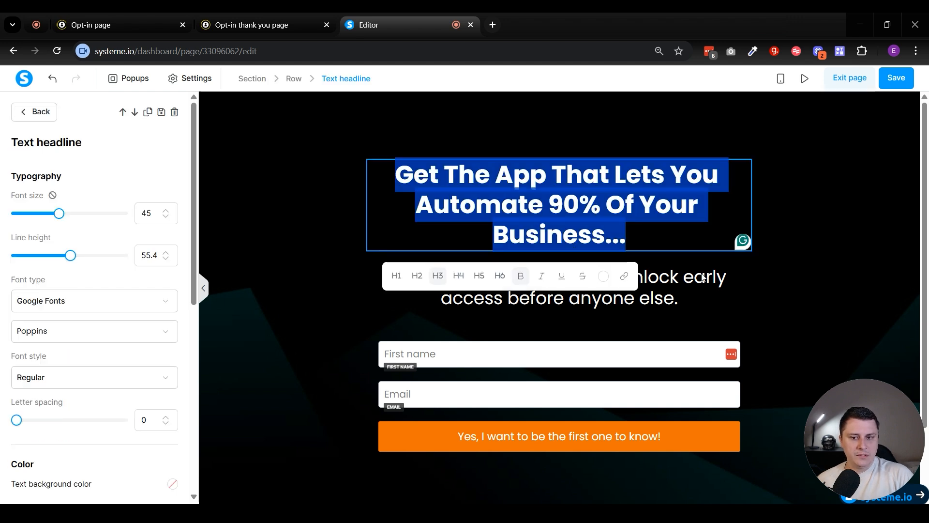
pyautogui.click(660, 293)
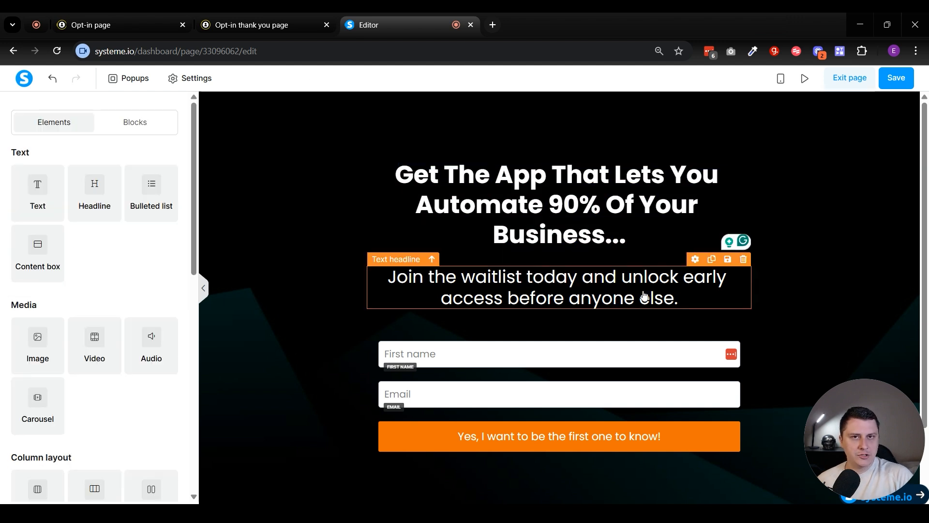
pyautogui.click(600, 448)
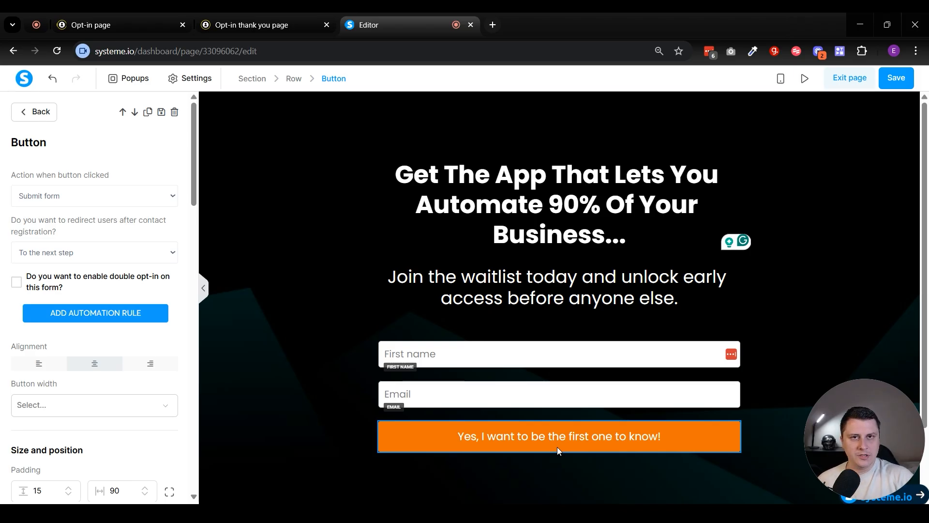
pyautogui.click(348, 349)
# Edit the link of the footer menu's Contacts item to read "Mailto" and save the opt-in page
pyautogui.scroll(-2, 349, 352)
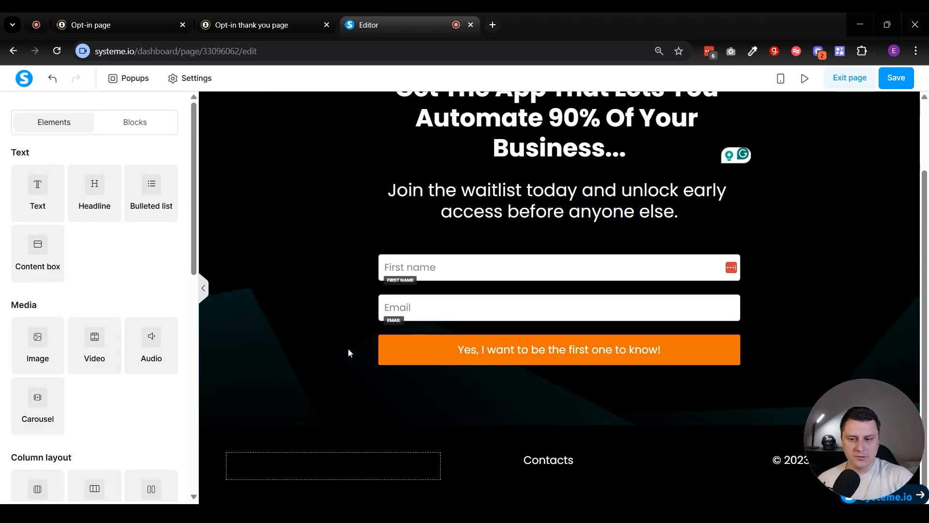
pyautogui.moveTo(826, 449); pyautogui.dragTo(130, 390)
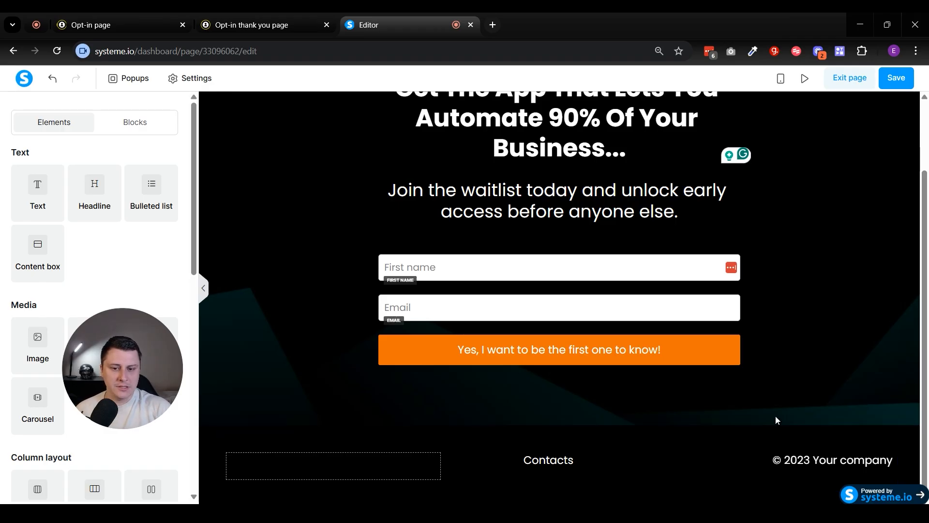
pyautogui.click(539, 466)
pyautogui.click(74, 260)
pyautogui.write('dfd')
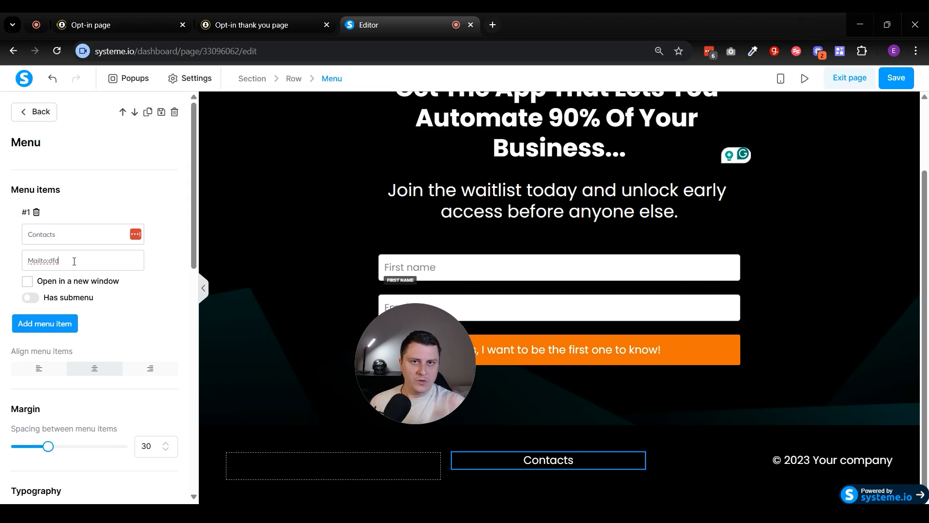
pyautogui.press('BackSpace')
pyautogui.press('BackSpace')
pyautogui.press('BackSpace')
pyautogui.press('BackSpace')
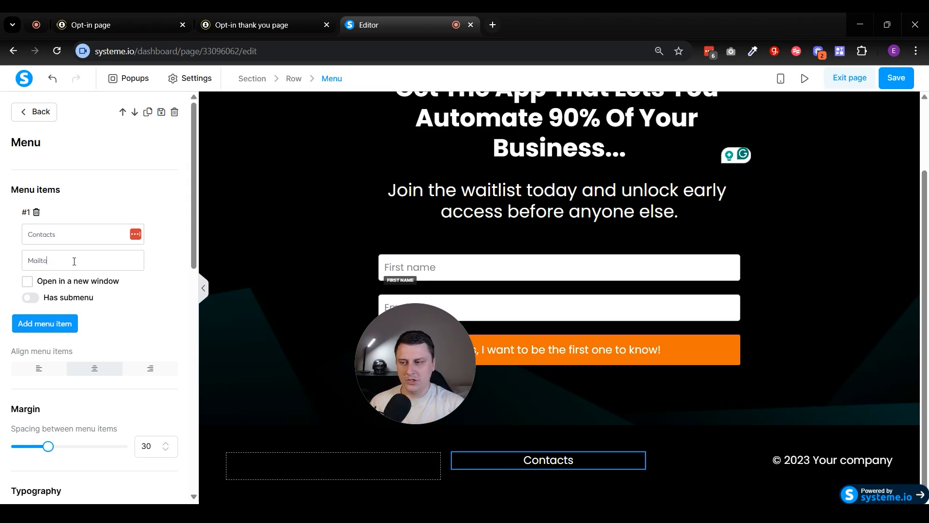
pyautogui.click(568, 411)
pyautogui.scroll(2, 581, 404)
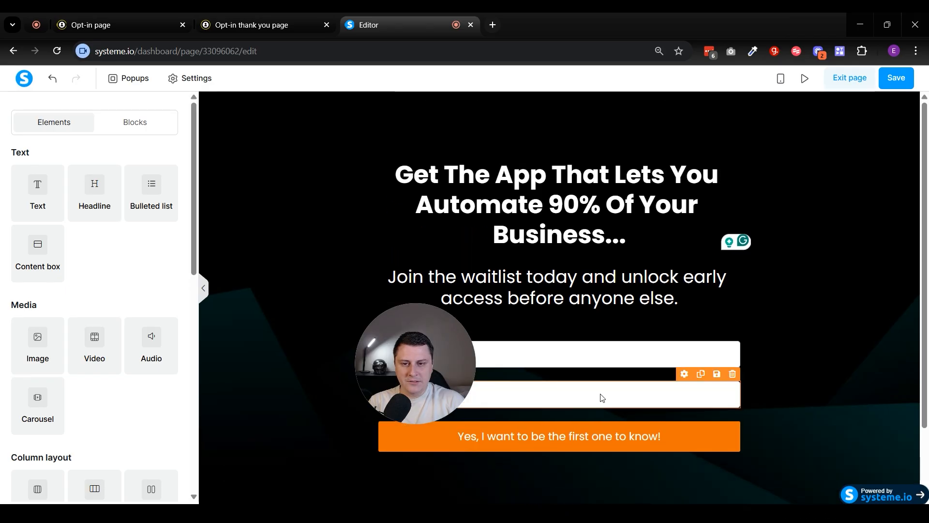
pyautogui.click(882, 76)
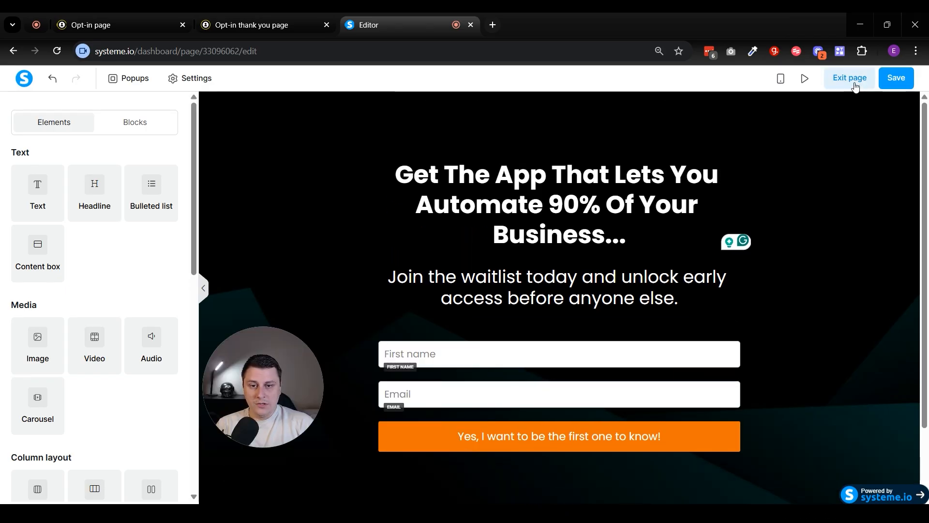
# Leave the opt-in page editor and open the Thank You / Download Page for editing
pyautogui.click(855, 82)
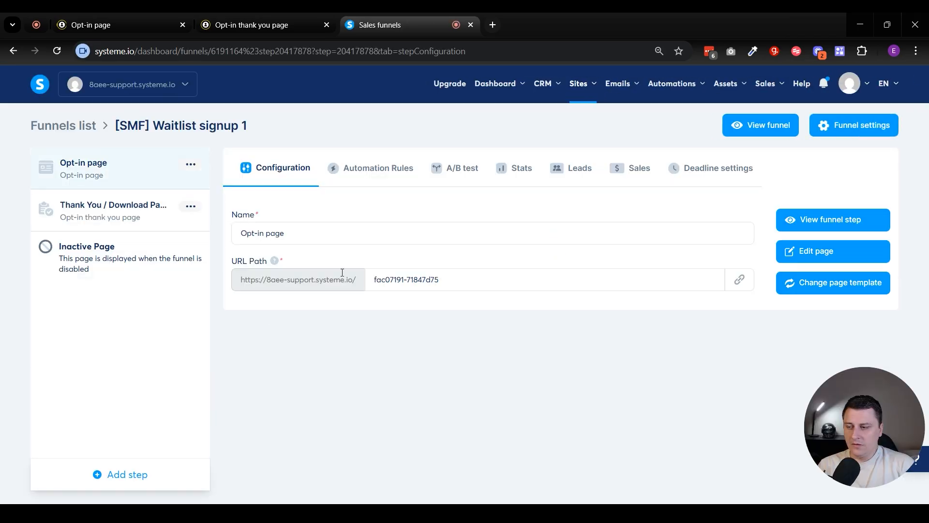
pyautogui.click(140, 216)
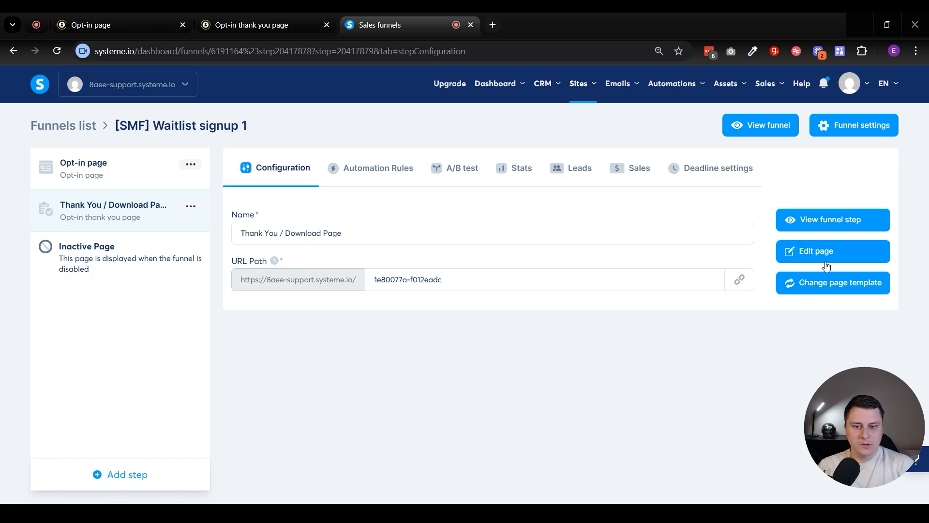
pyautogui.click(826, 260)
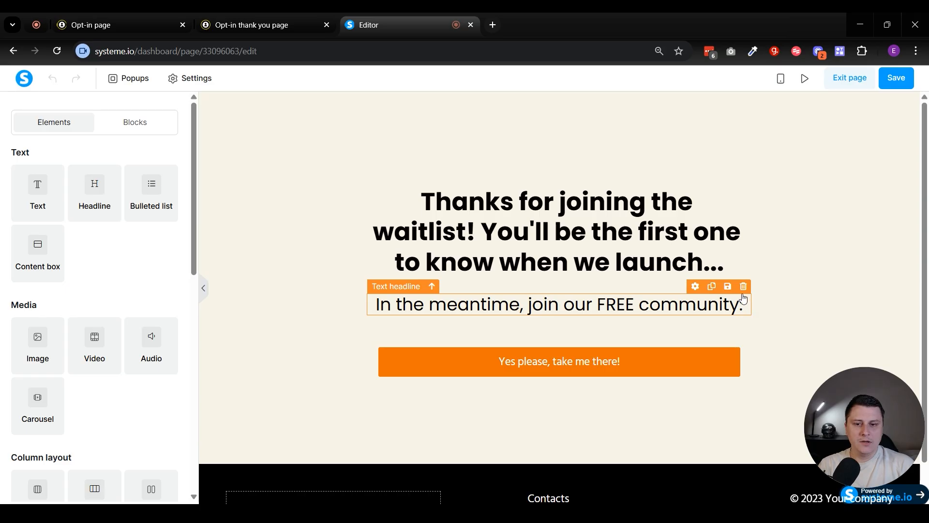
# Try deleting the free-community line and the orange button from the thank-you page, and undo the deletions
pyautogui.click(745, 288)
pyautogui.press('Return')
pyautogui.click(749, 285)
pyautogui.press('Return')
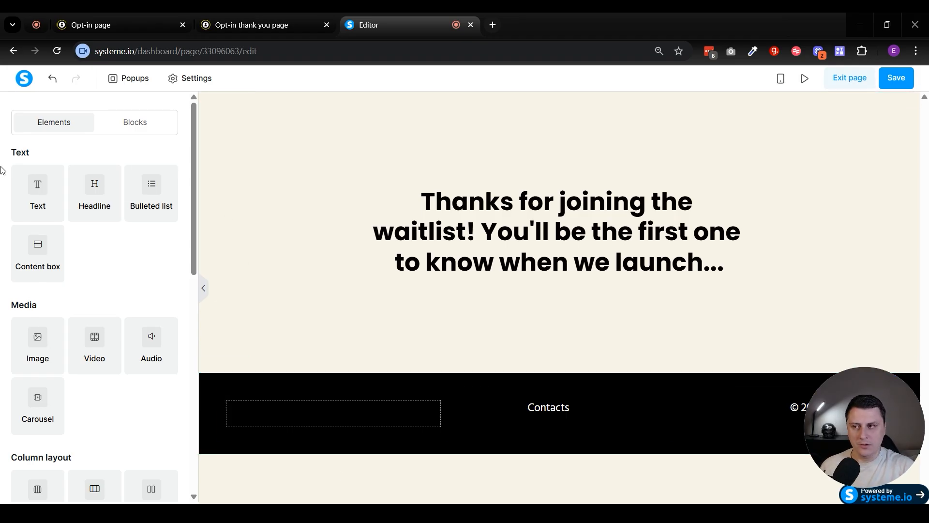
pyautogui.click(53, 78)
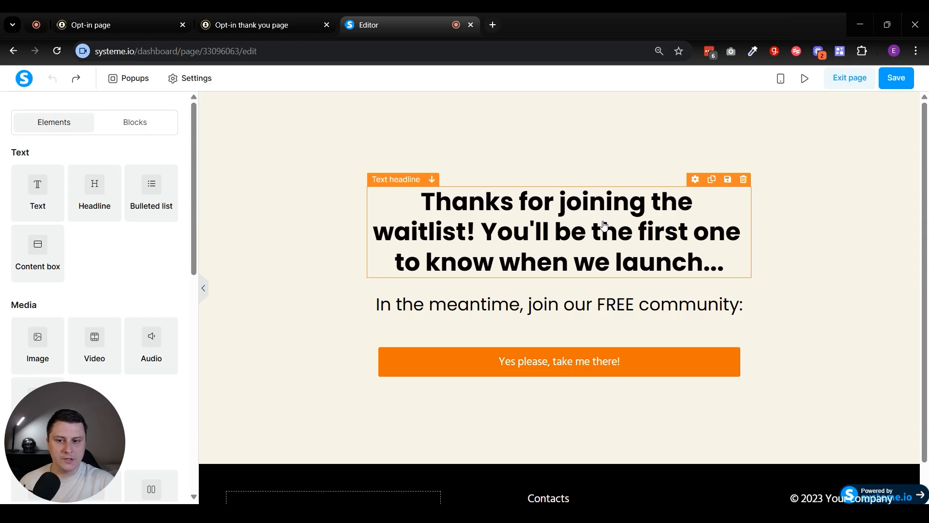
# Look over the orange button's link settings, try inserting a headline above the free-community line, and undo the insertion
pyautogui.click(602, 360)
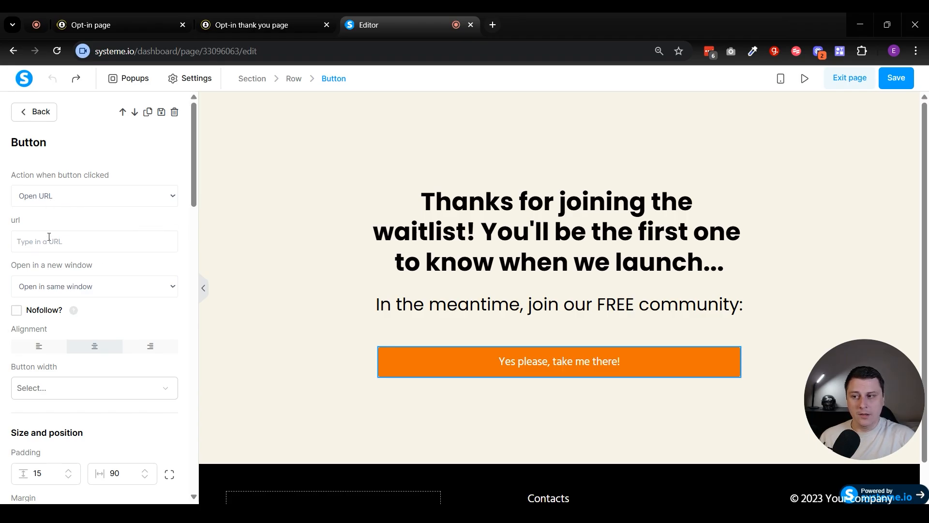
pyautogui.click(220, 312)
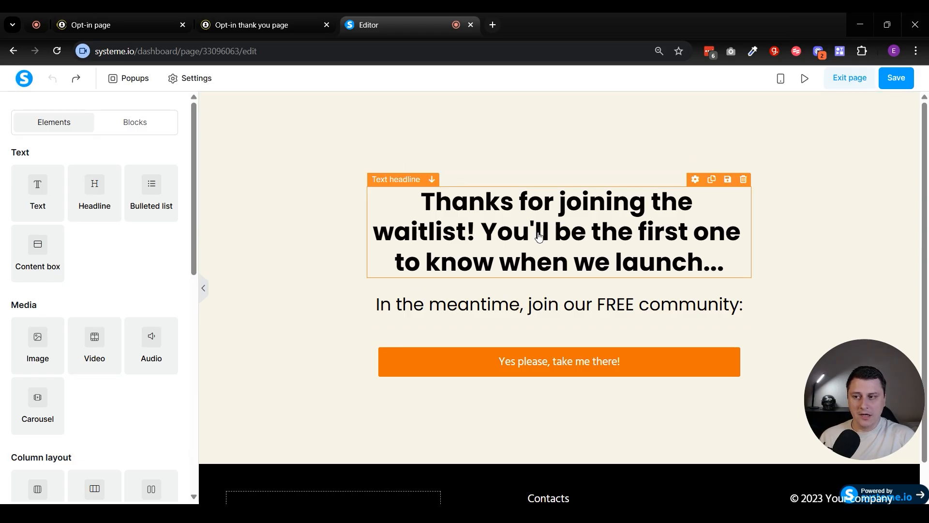
pyautogui.moveTo(97, 195); pyautogui.dragTo(531, 319)
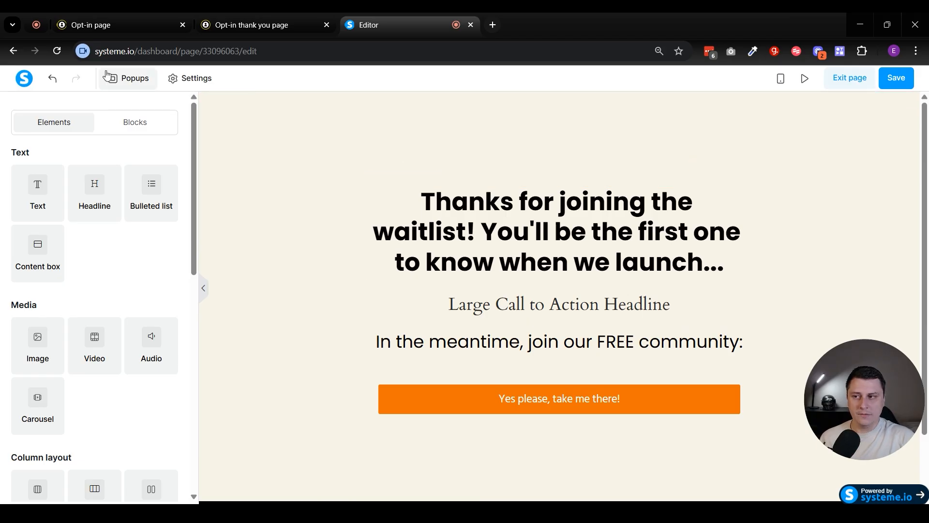
pyautogui.click(52, 79)
# Try the H3 and H2 heading levels on the line "In the meantime, join our FREE community:" and set it to H1
pyautogui.click(526, 310)
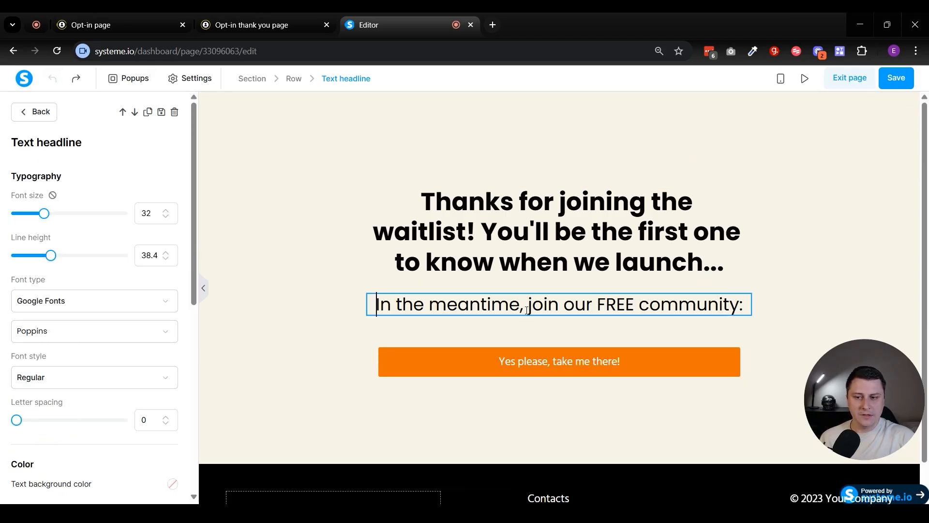
pyautogui.tripleClick(528, 310)
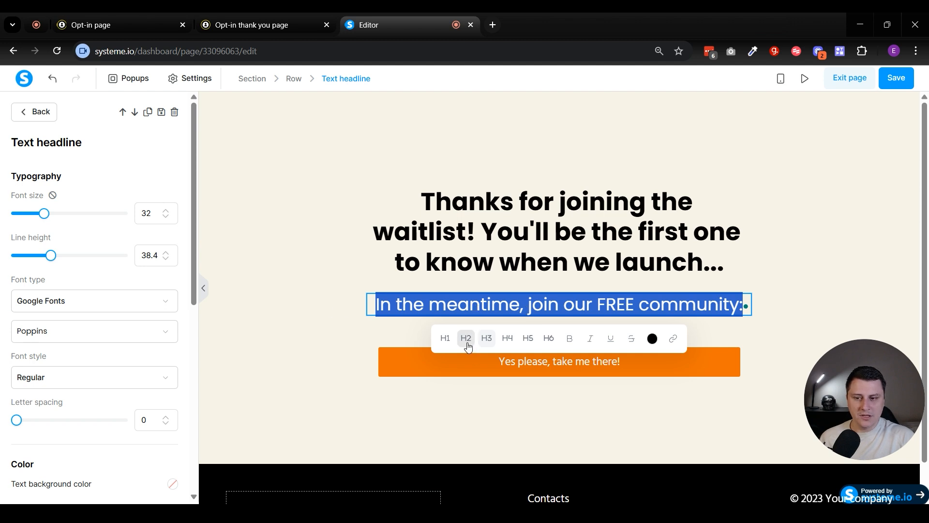
pyautogui.click(483, 338)
pyautogui.click(465, 336)
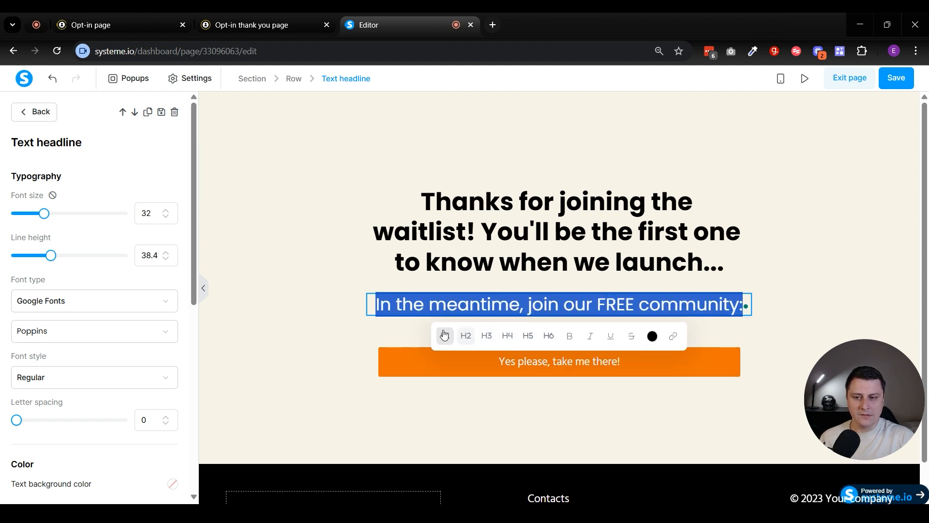
pyautogui.click(445, 335)
pyautogui.click(490, 336)
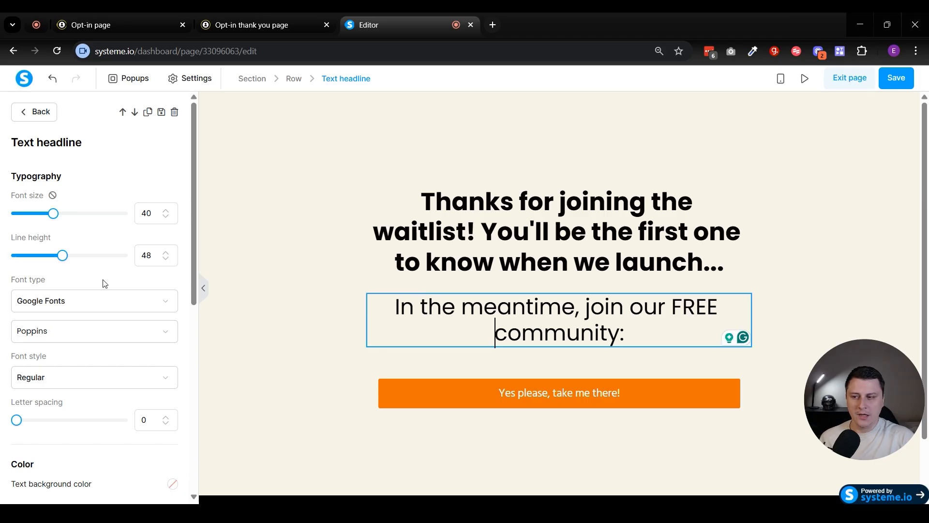
# Try smaller font sizes for the free-community line and set the size to 38
pyautogui.click(166, 216)
pyautogui.click(165, 217)
pyautogui.click(165, 217)
pyautogui.click(166, 217)
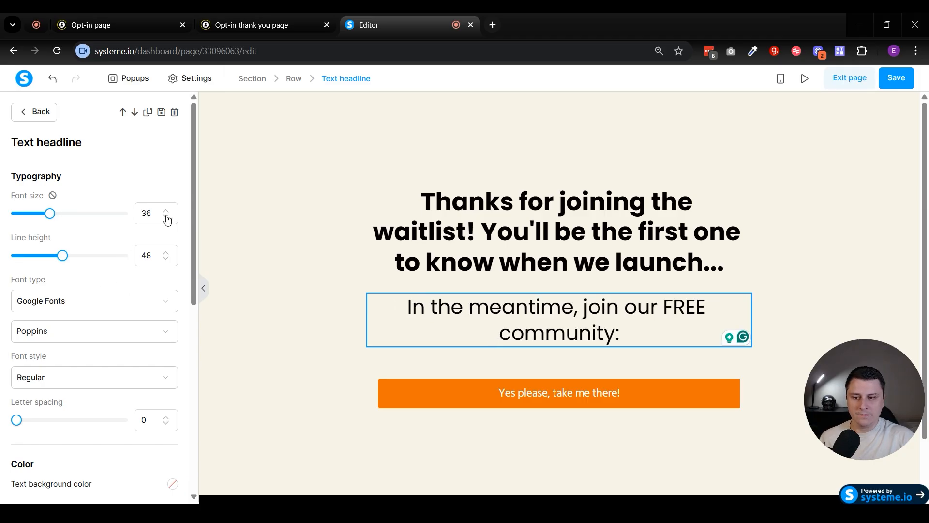
pyautogui.click(165, 216)
pyautogui.click(165, 216)
pyautogui.click(166, 216)
pyautogui.click(166, 216)
pyautogui.click(166, 210)
pyautogui.click(166, 210)
pyautogui.click(166, 209)
pyautogui.click(165, 210)
pyautogui.click(165, 209)
pyautogui.click(165, 210)
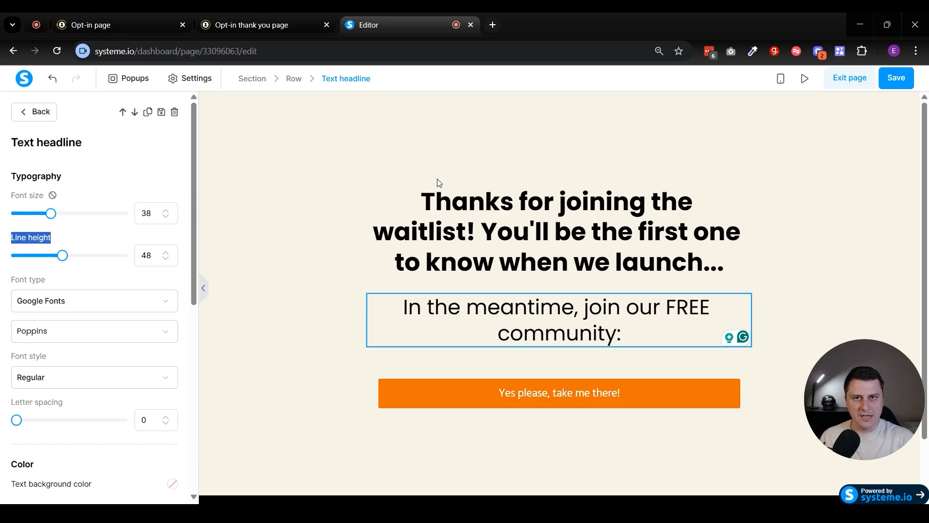
# Try coloring the free-community line red (ff0303) and undo the color change
pyautogui.tripleClick(513, 318)
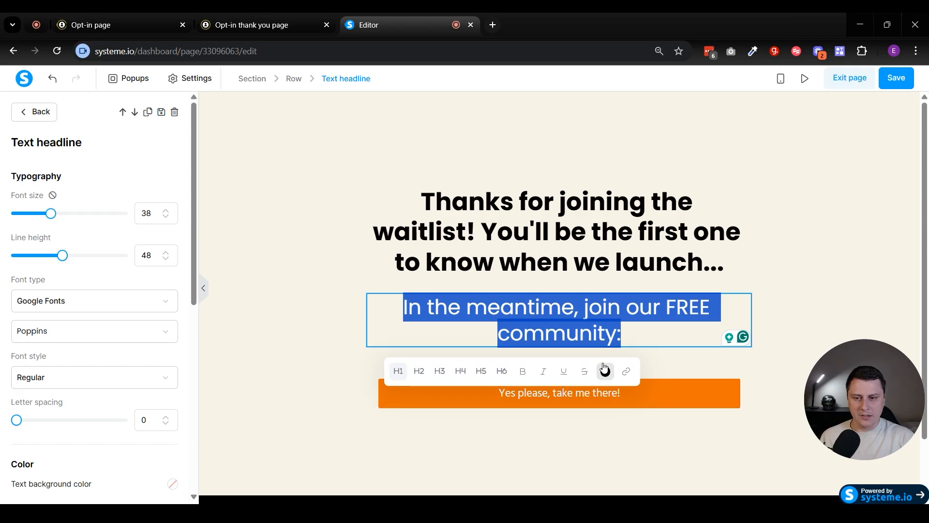
pyautogui.click(605, 371)
pyautogui.moveTo(543, 340); pyautogui.dragTo(584, 301)
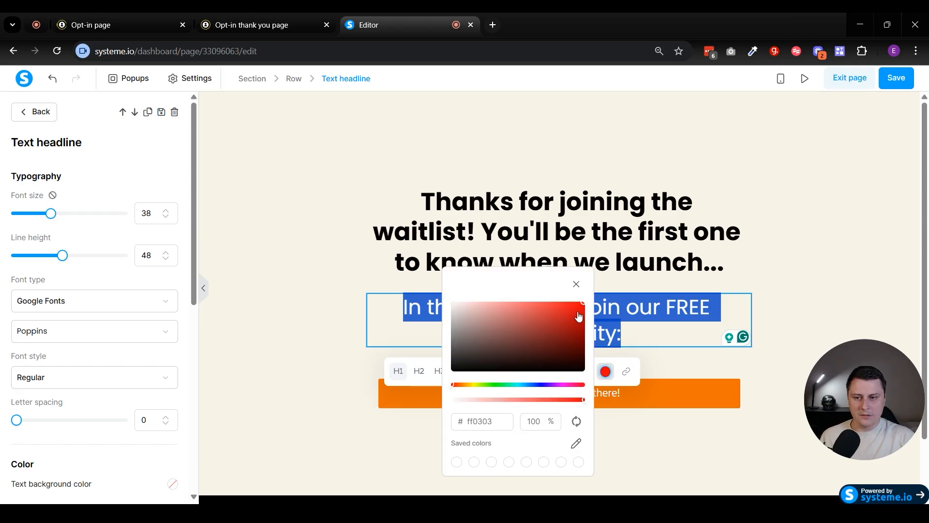
pyautogui.click(786, 209)
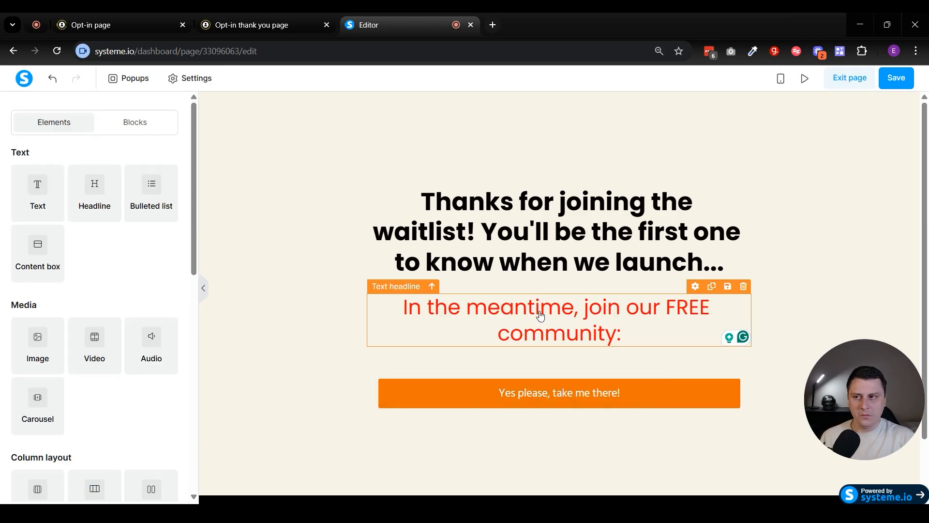
pyautogui.hotkey('ctrl', 'z')
# Look over all settings of the orange "Yes please, take me there!" button, from its link to color, border, hover effect and visibility
pyautogui.scroll(-2, 306, 338)
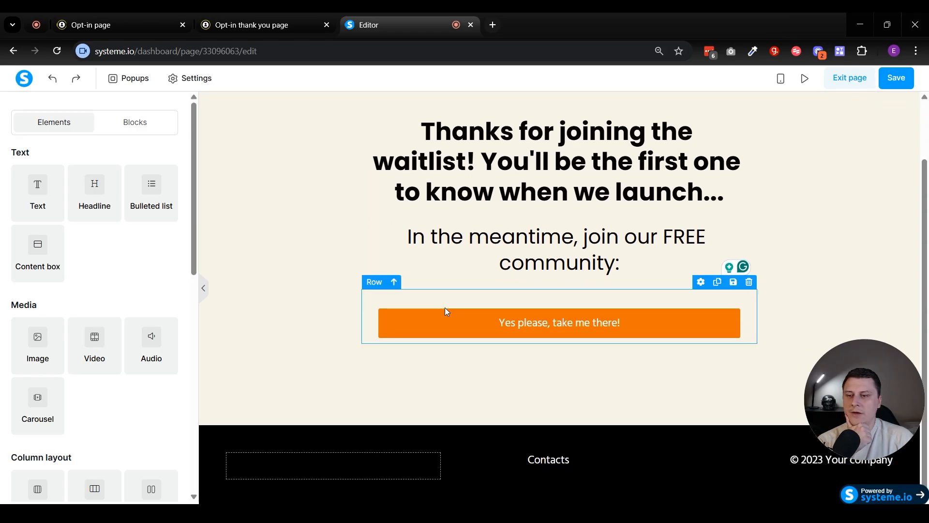
pyautogui.click(437, 323)
pyautogui.scroll(-8, 63, 323)
pyautogui.scroll(-6, 63, 323)
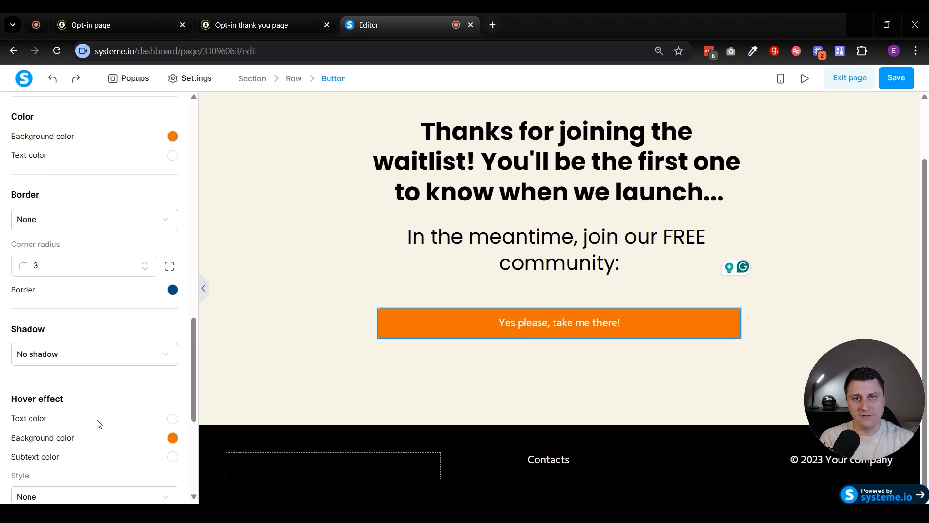
pyautogui.scroll(-5, 44, 315)
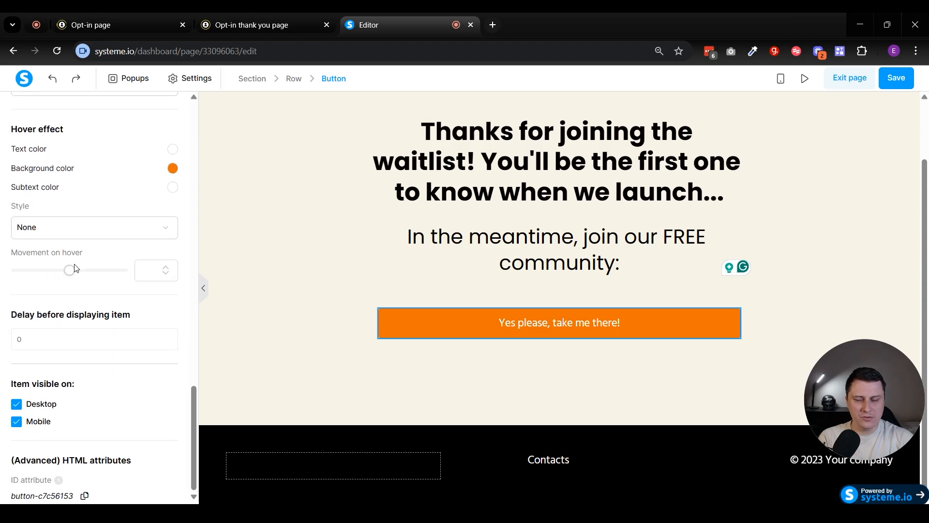
pyautogui.scroll(15, 72, 271)
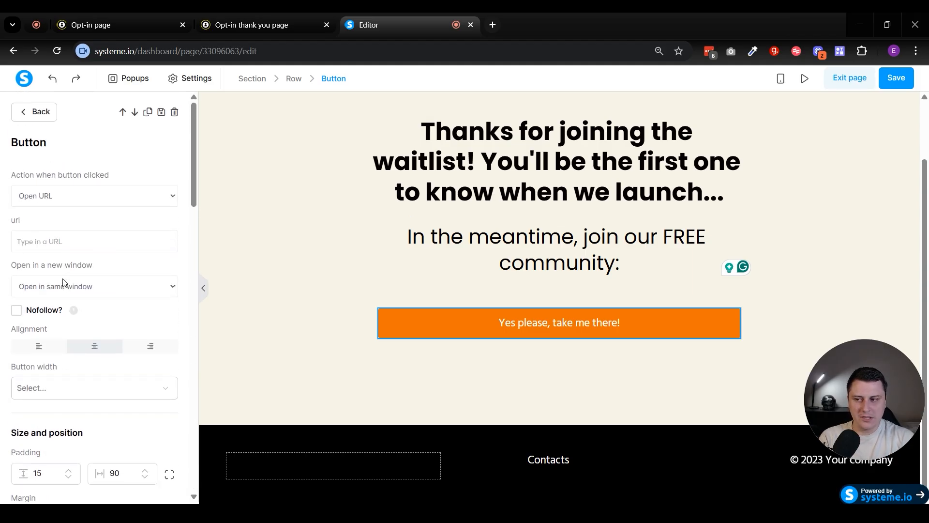
# Try the left, center and right alignments on the orange button and check its URL field
pyautogui.click(37, 346)
pyautogui.click(100, 346)
pyautogui.click(147, 347)
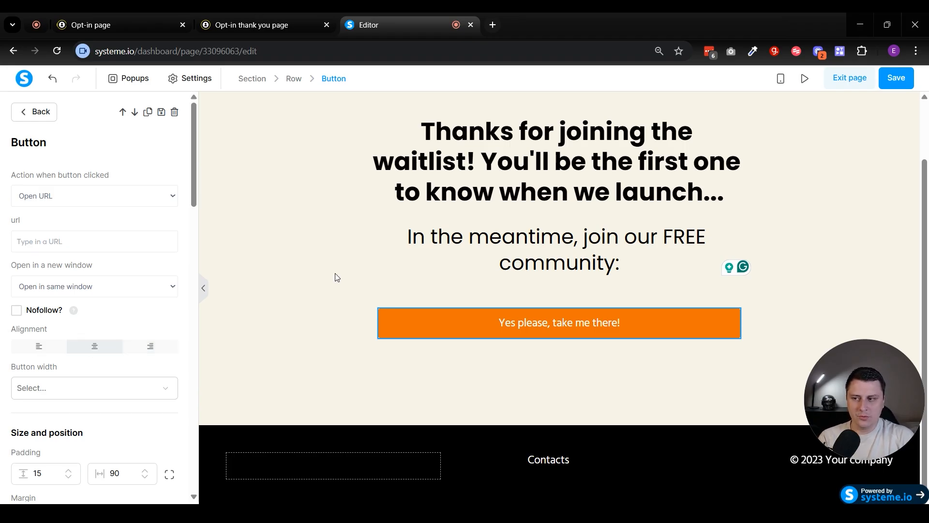
pyautogui.click(68, 239)
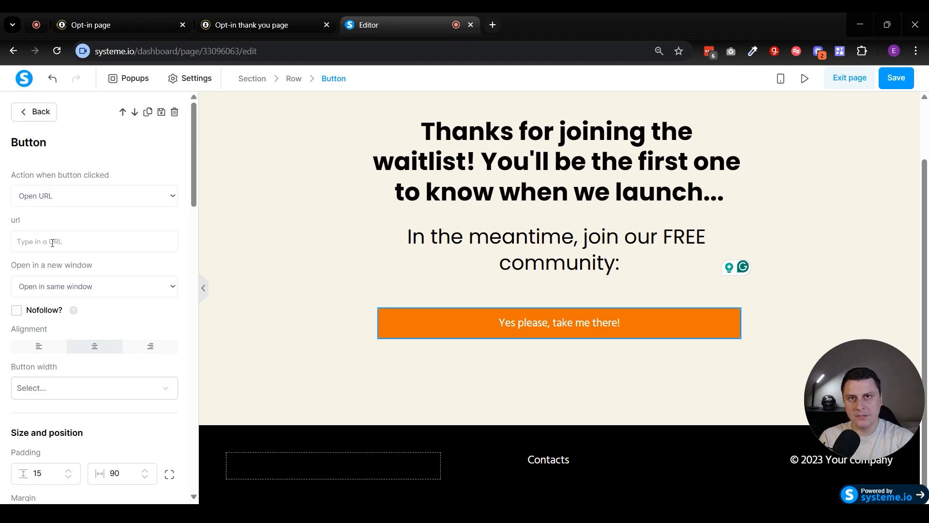
pyautogui.click(269, 326)
# Give the section behind the thank-you message a light pink background color
pyautogui.scroll(2, 290, 319)
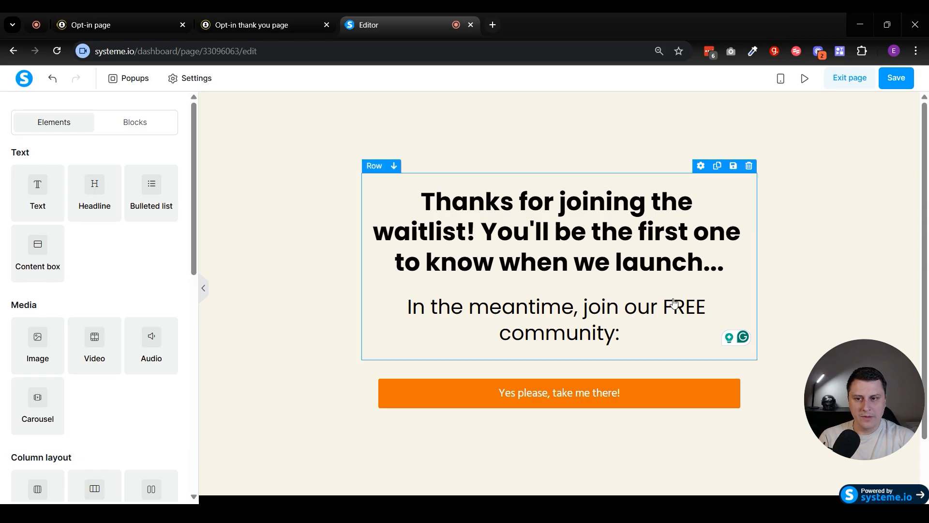
pyautogui.click(327, 157)
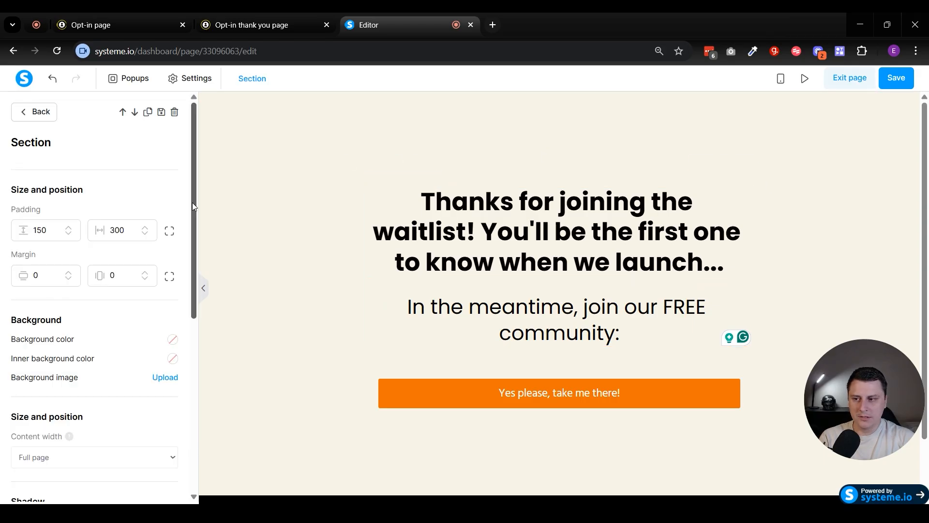
pyautogui.click(173, 340)
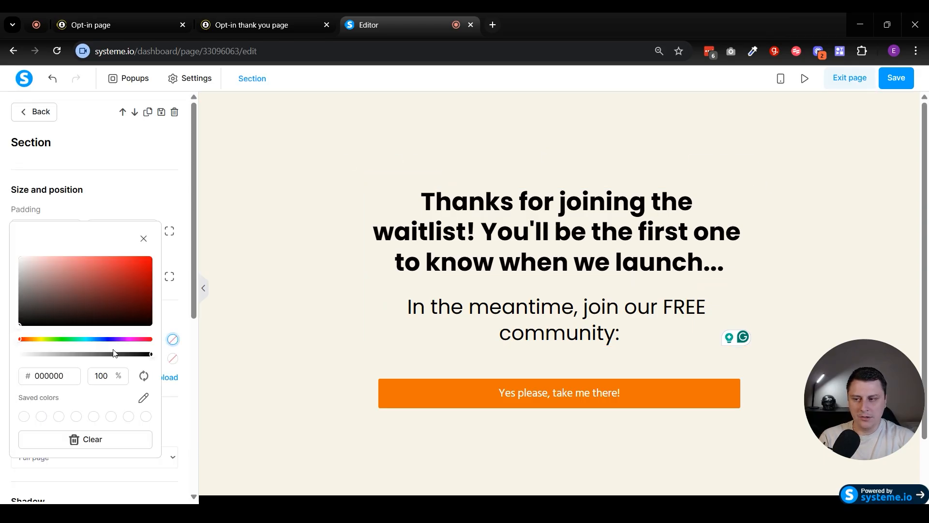
pyautogui.click(146, 339)
pyautogui.moveTo(136, 287); pyautogui.dragTo(59, 264)
pyautogui.click(316, 232)
pyautogui.click(312, 237)
pyautogui.scroll(-2, 311, 236)
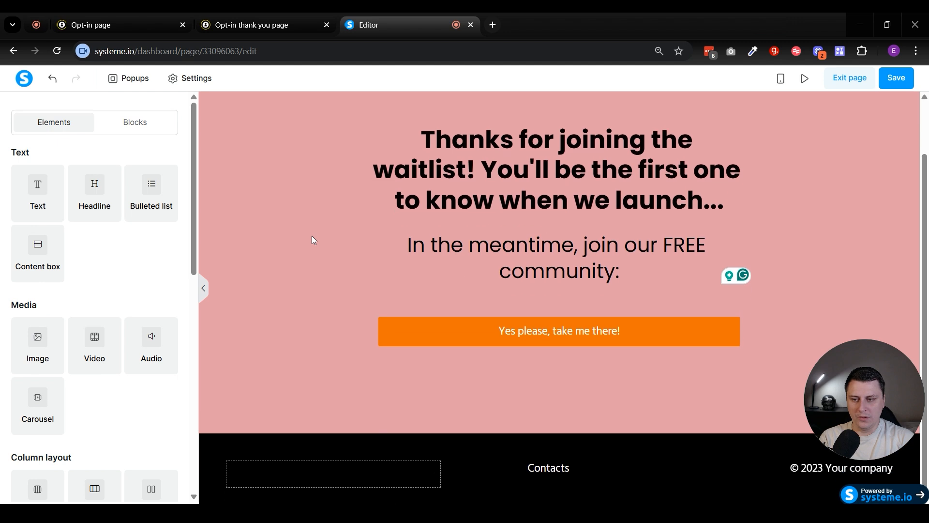
# Check the upload options for the section's background image without inserting a picture
pyautogui.click(324, 375)
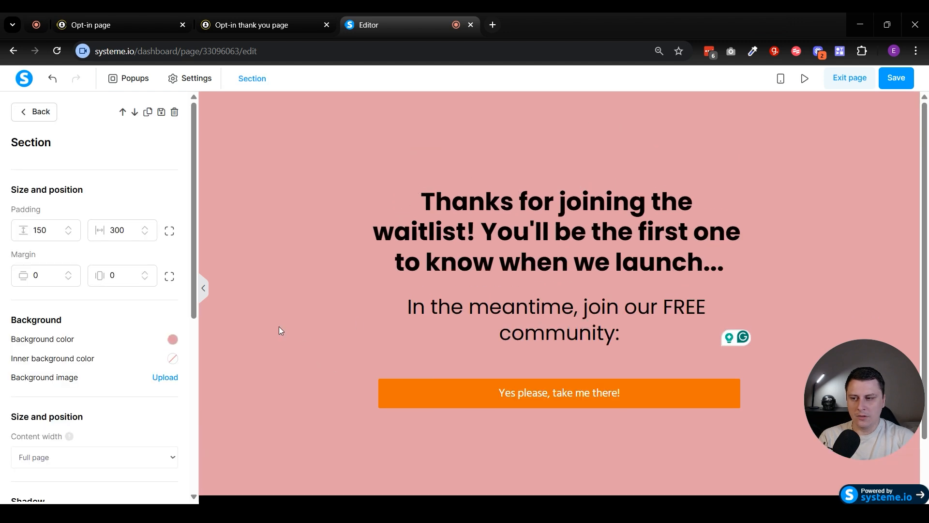
pyautogui.click(162, 377)
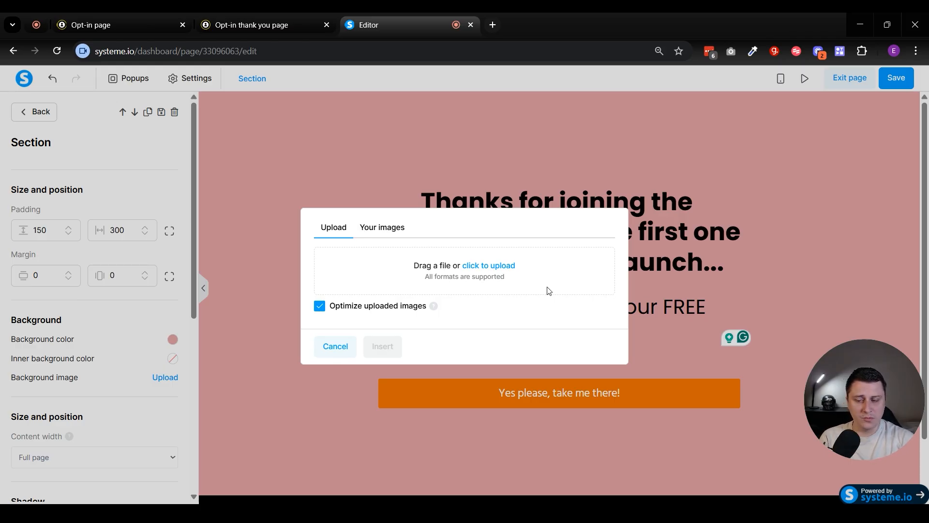
pyautogui.click(666, 384)
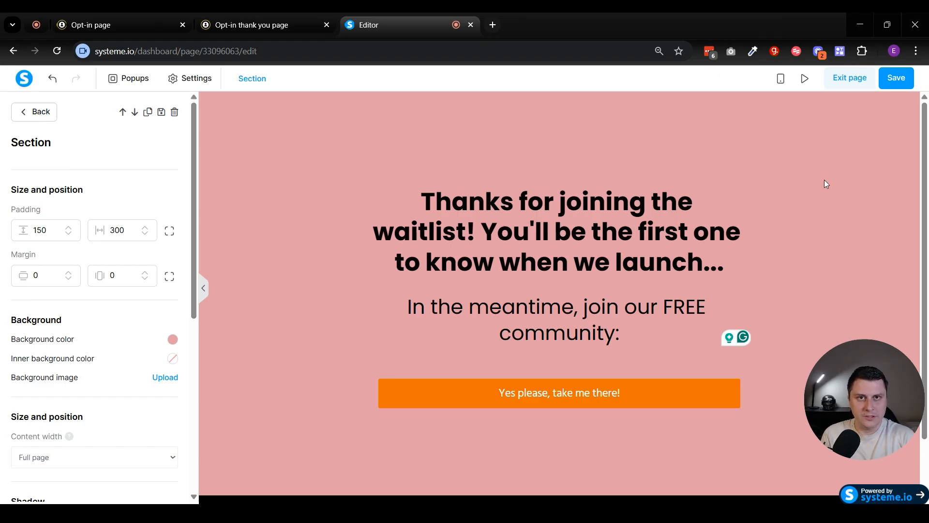
# Save the thank-you page and return to the funnel's step configuration
pyautogui.click(909, 79)
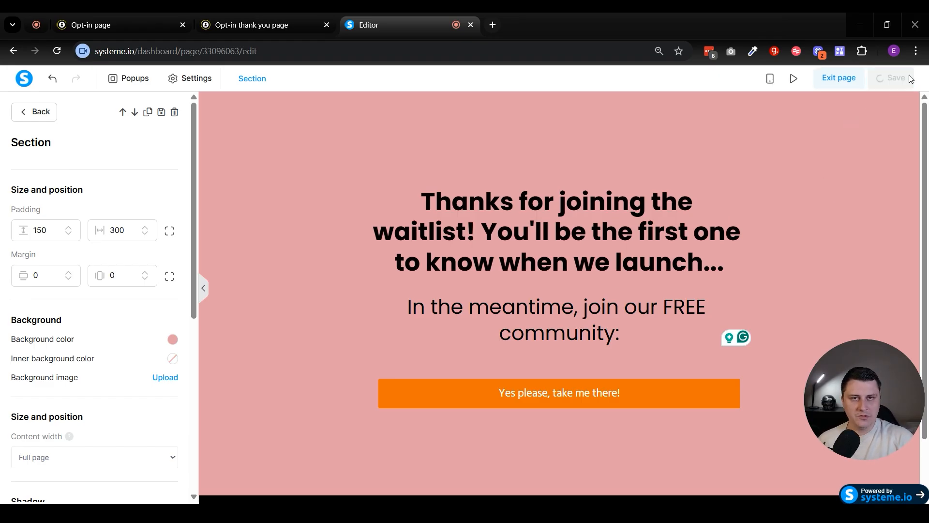
pyautogui.click(852, 82)
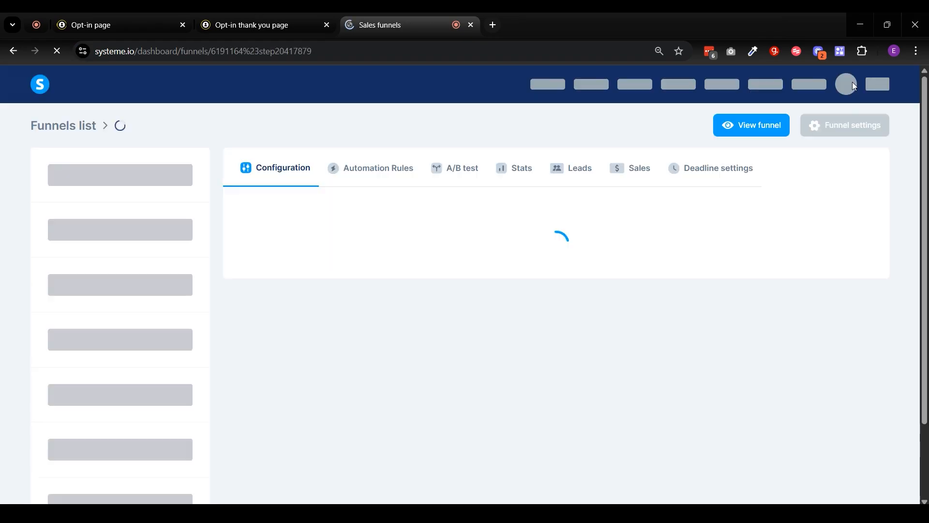
pyautogui.moveTo(854, 86)
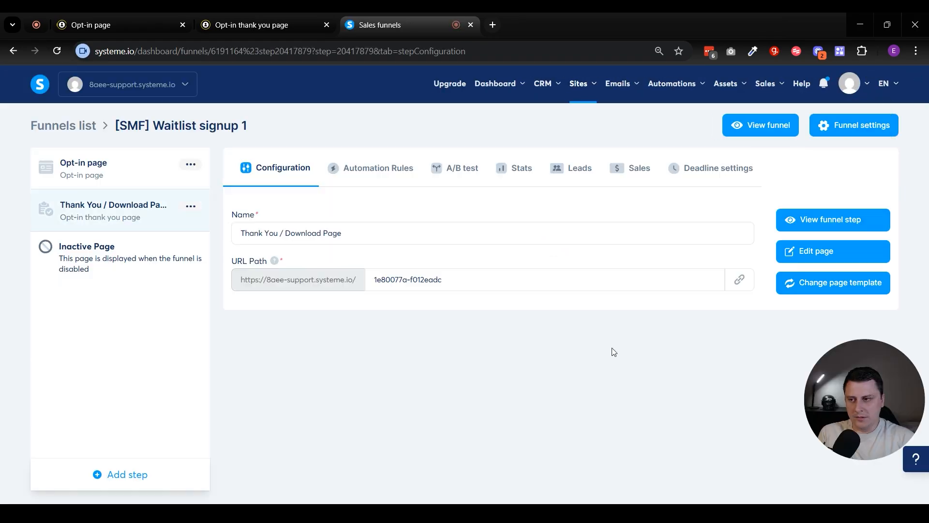
# Open the Opt-in page step's configuration and select its entire URL path ending
pyautogui.click(102, 165)
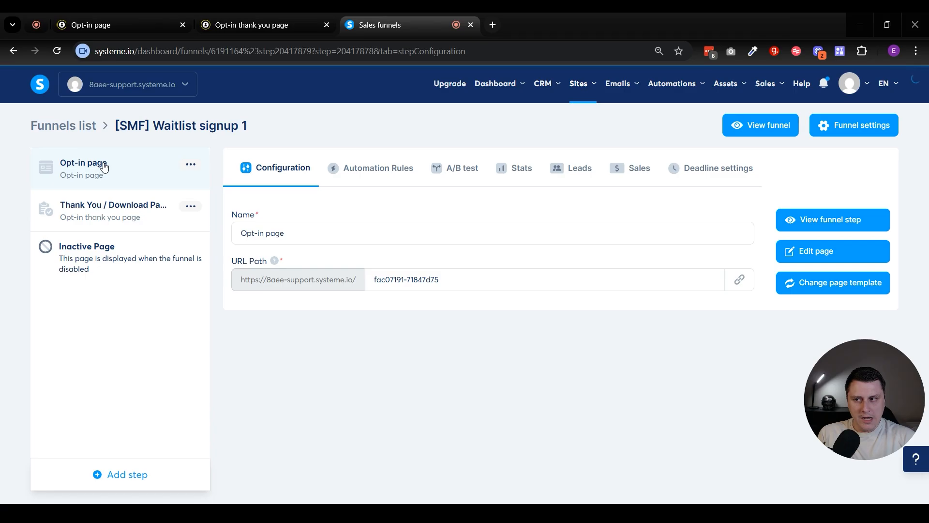
pyautogui.doubleClick(457, 280)
pyautogui.hotkey('ctrl', 'a')
pyautogui.click(376, 280)
pyautogui.doubleClick(379, 280)
pyautogui.hotkey('ctrl', 'a')
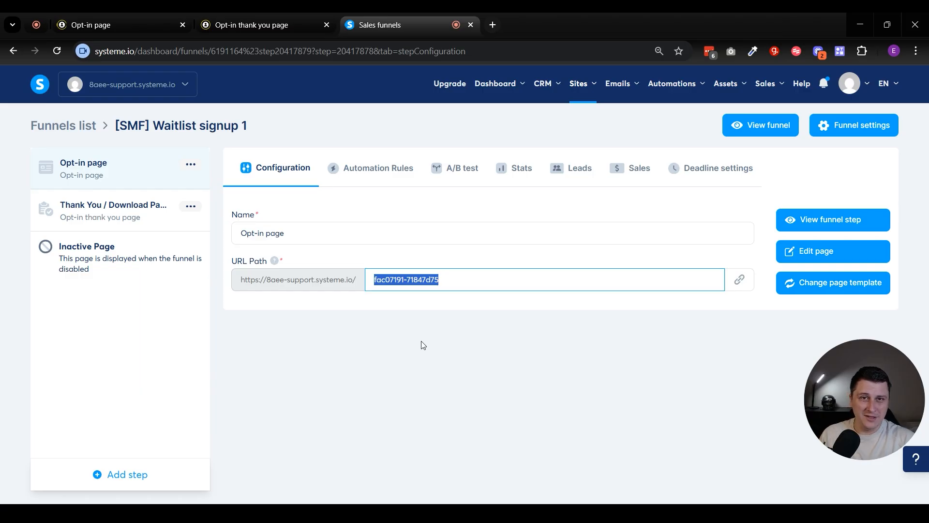
# Set the Opt-in page step's URL path to "wishlist-product", with a hyphen between the words
pyautogui.write('wish')
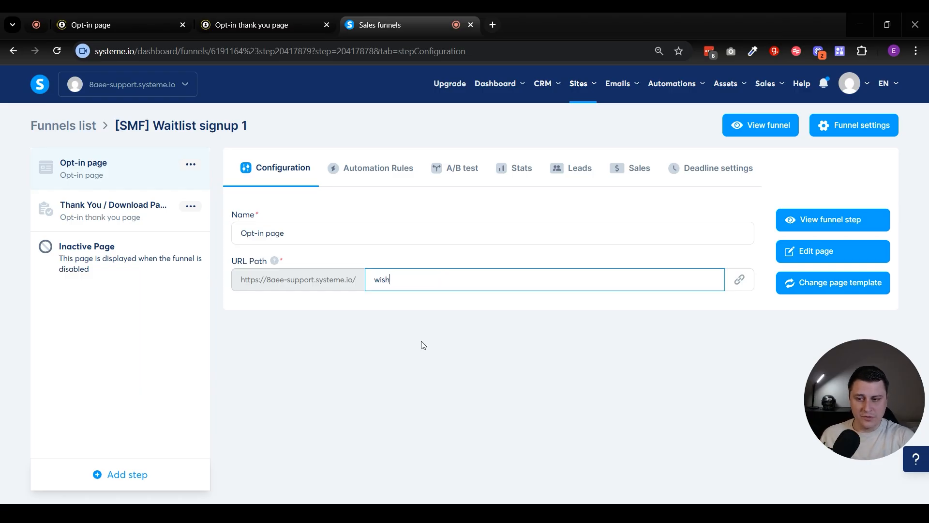
pyautogui.write('listasdewq34r2w35rtw34erew325tr')
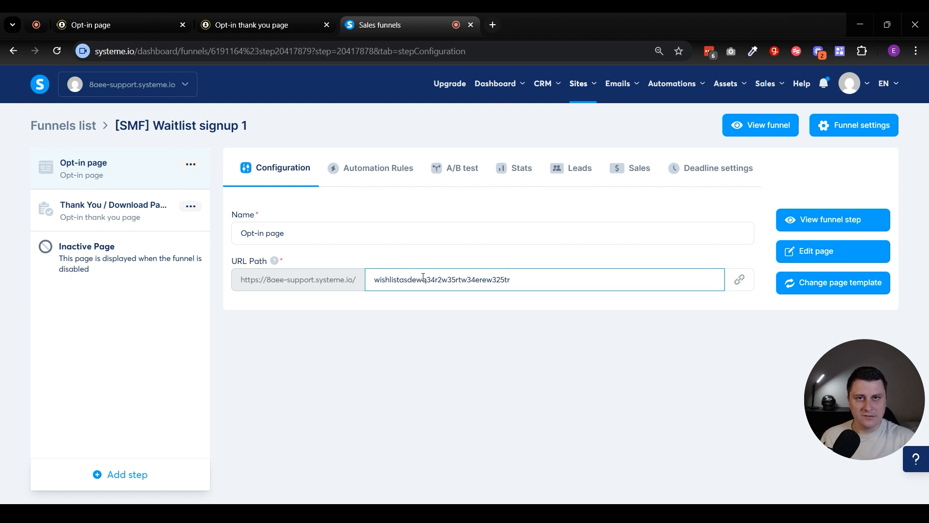
pyautogui.moveTo(543, 280); pyautogui.dragTo(404, 280)
pyautogui.press('BackSpace')
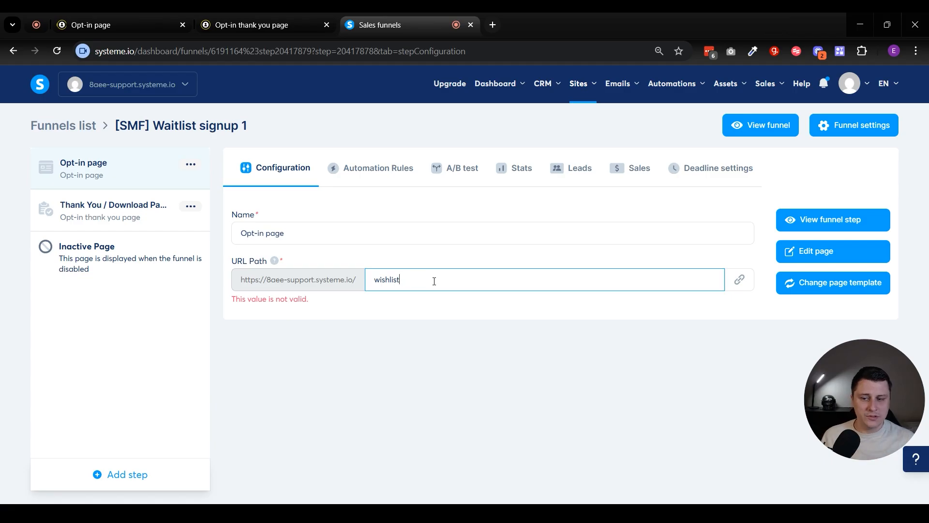
pyautogui.write('prod')
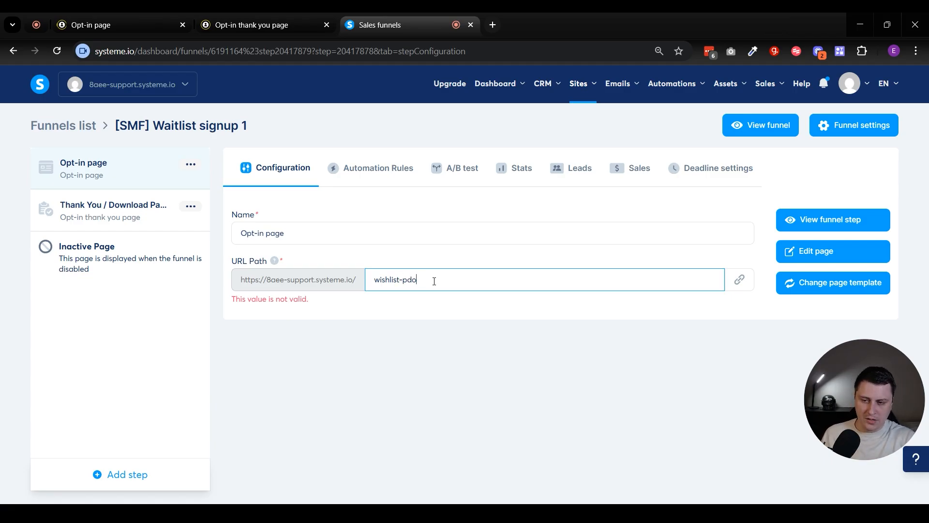
pyautogui.write('uct')
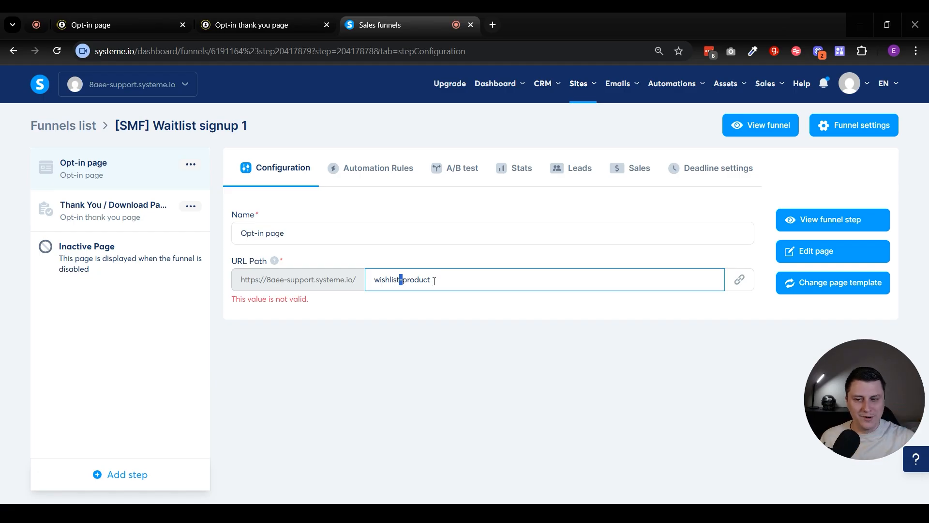
pyautogui.click(459, 323)
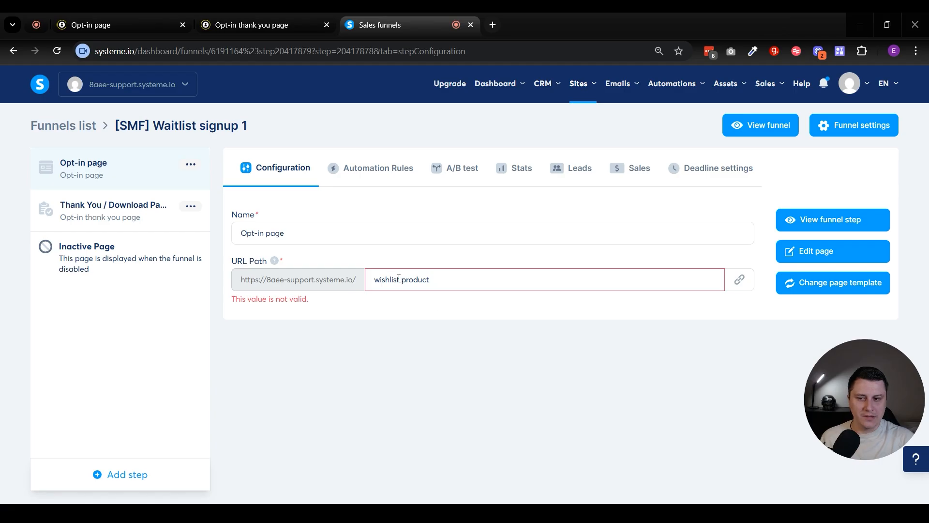
pyautogui.write('-')
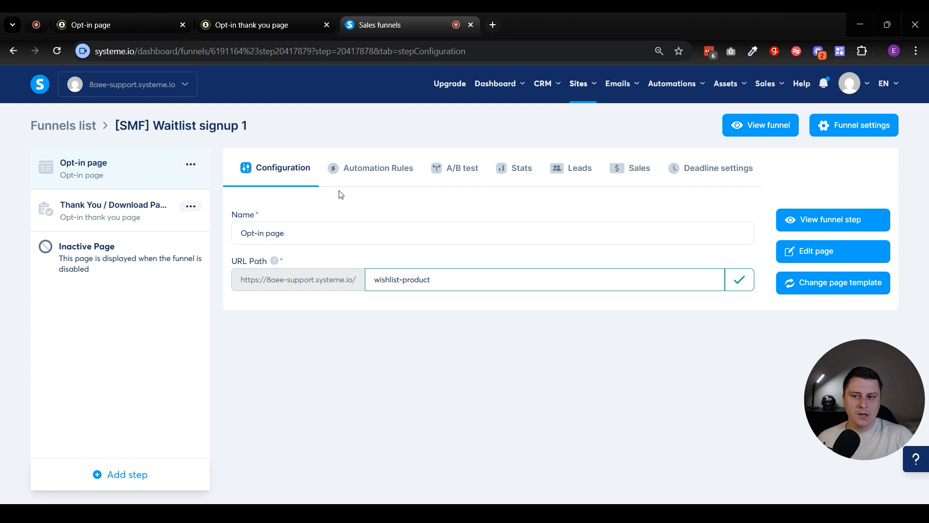
# Set the Thank You / Download Page step's URL path to "wishlist-product-ty", reusing the opt-in page's path
pyautogui.click(141, 209)
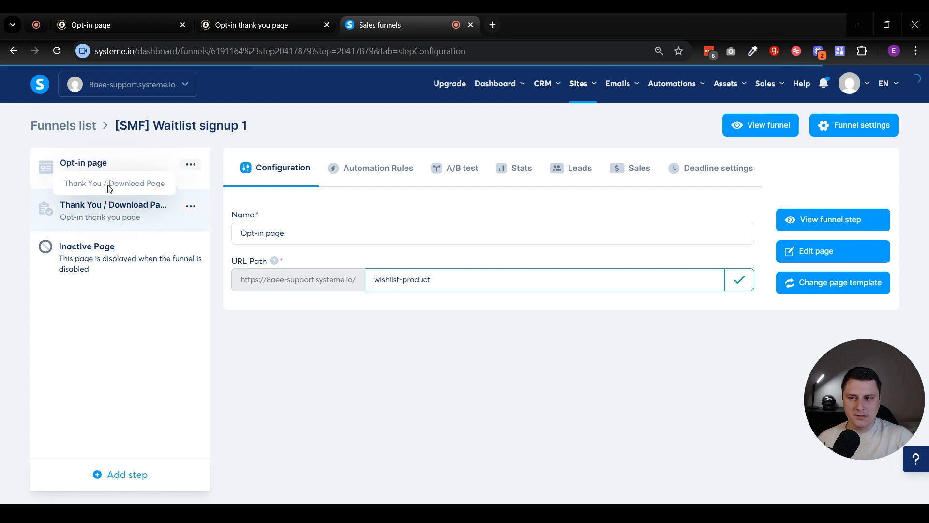
pyautogui.click(98, 180)
pyautogui.doubleClick(409, 283)
pyautogui.click(88, 213)
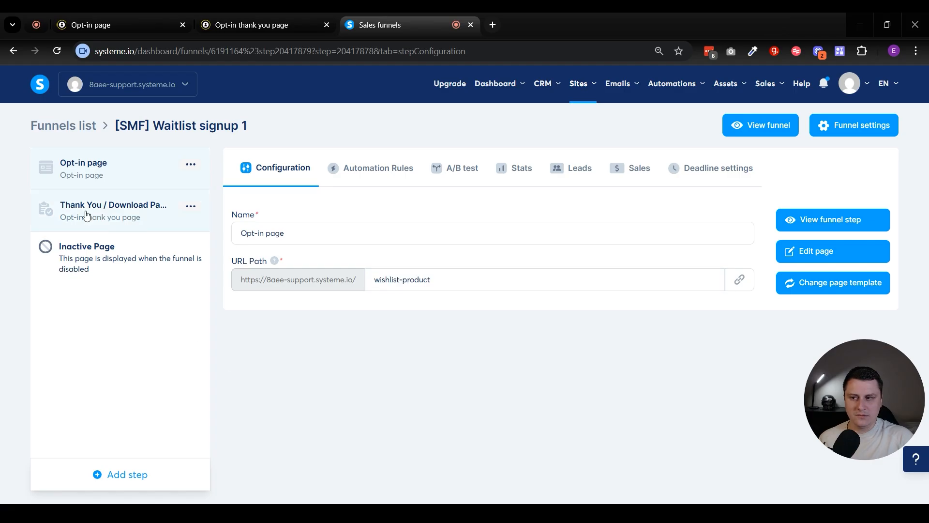
pyautogui.tripleClick(428, 275)
pyautogui.write('wishlist-product')
pyautogui.write('-ty')
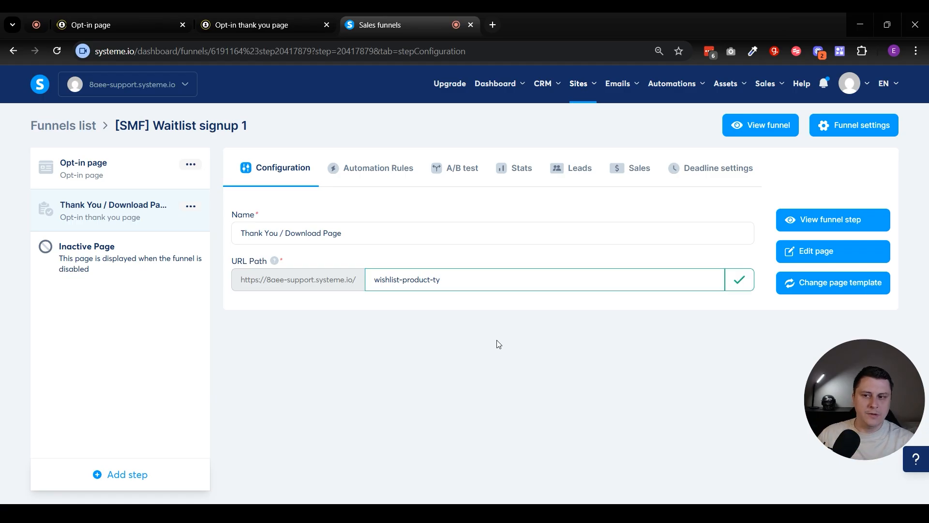
# Open the opt-in page for editing and add a countdown between the headline and the waitlist subheading
pyautogui.click(99, 162)
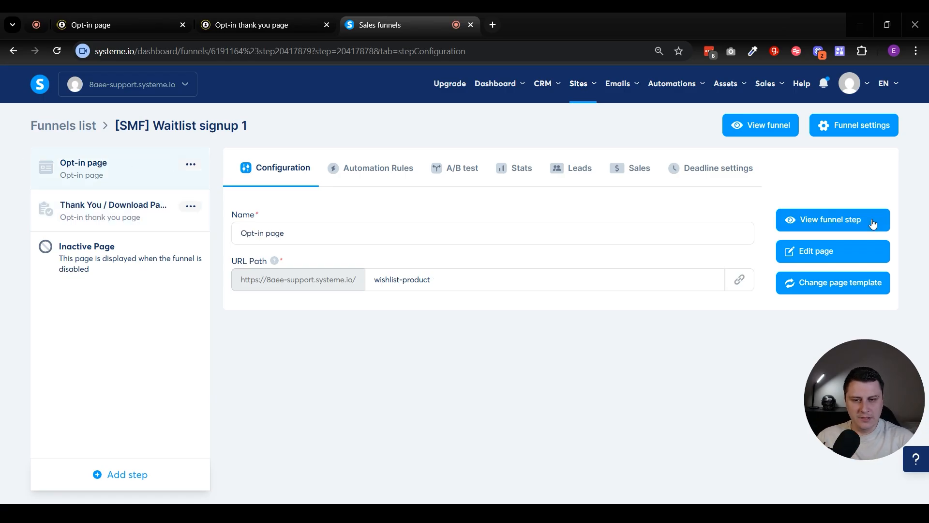
pyautogui.click(812, 252)
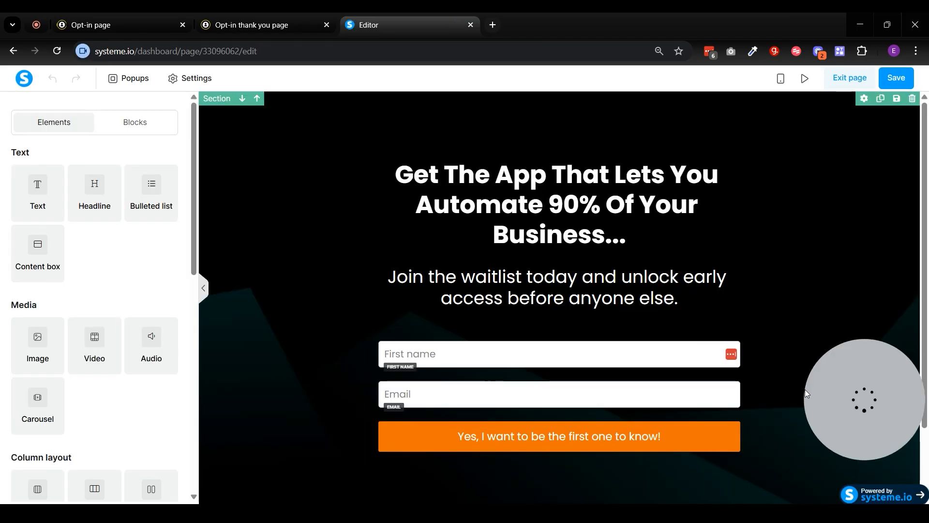
pyautogui.scroll(-6, 93, 289)
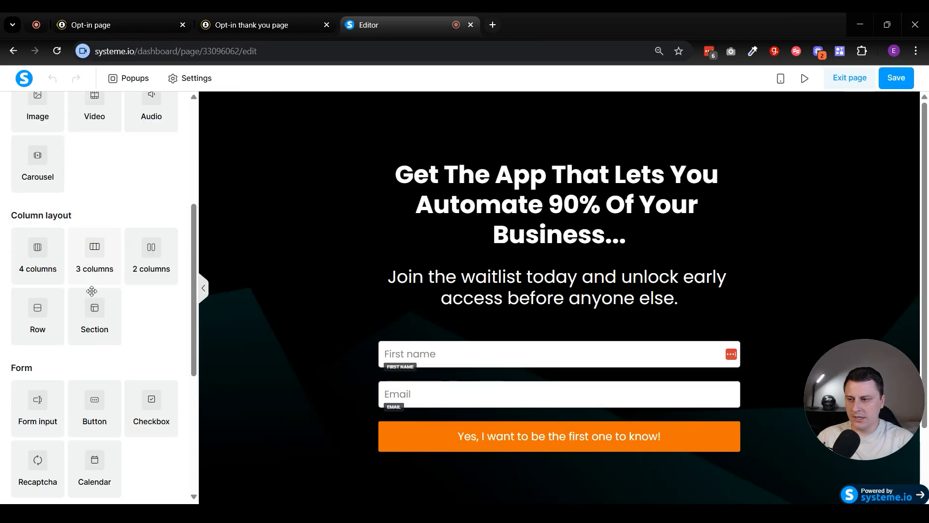
pyautogui.scroll(-5, 92, 291)
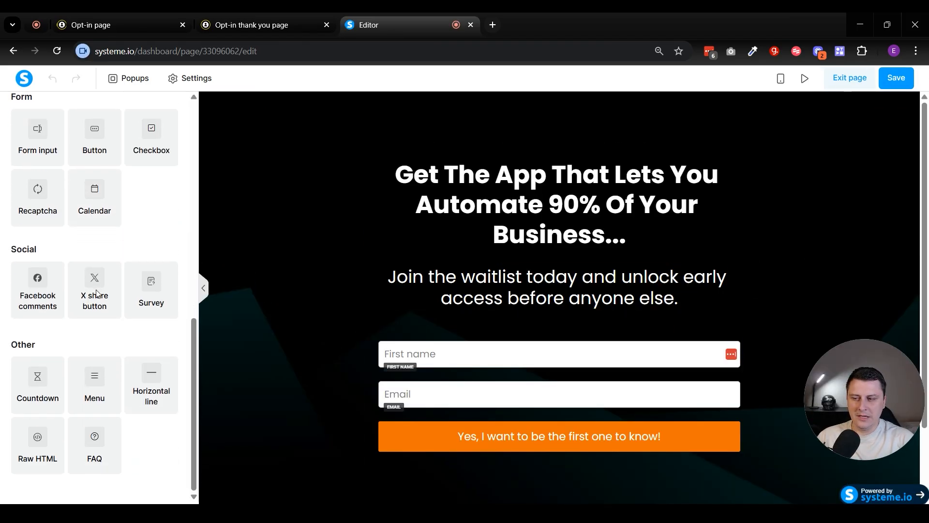
pyautogui.moveTo(37, 378); pyautogui.dragTo(582, 258)
pyautogui.click(581, 257)
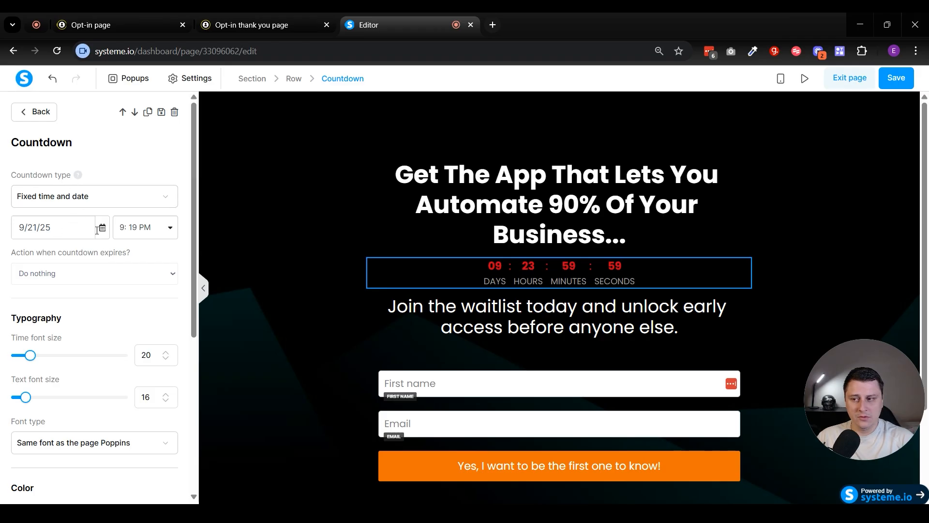
# Try Redirect to URL as the action when the countdown expires, and restore Do nothing
pyautogui.click(67, 274)
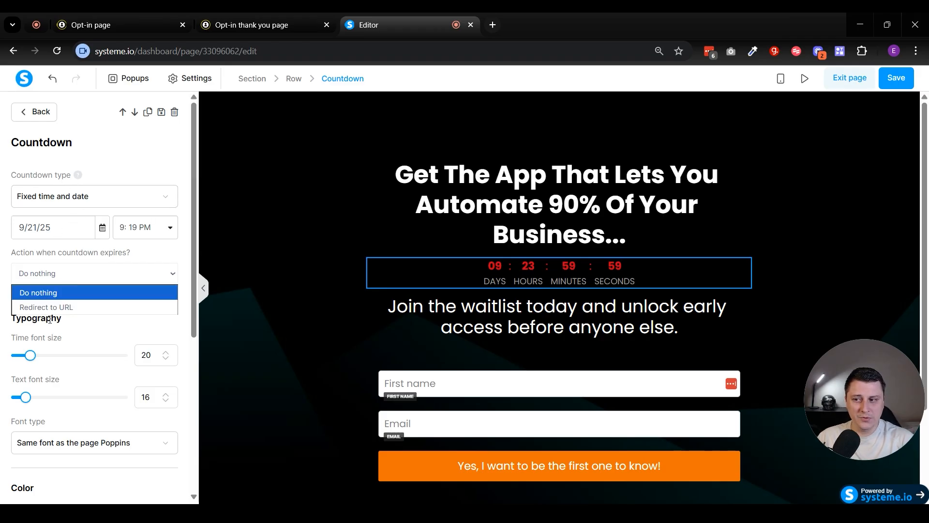
pyautogui.click(69, 309)
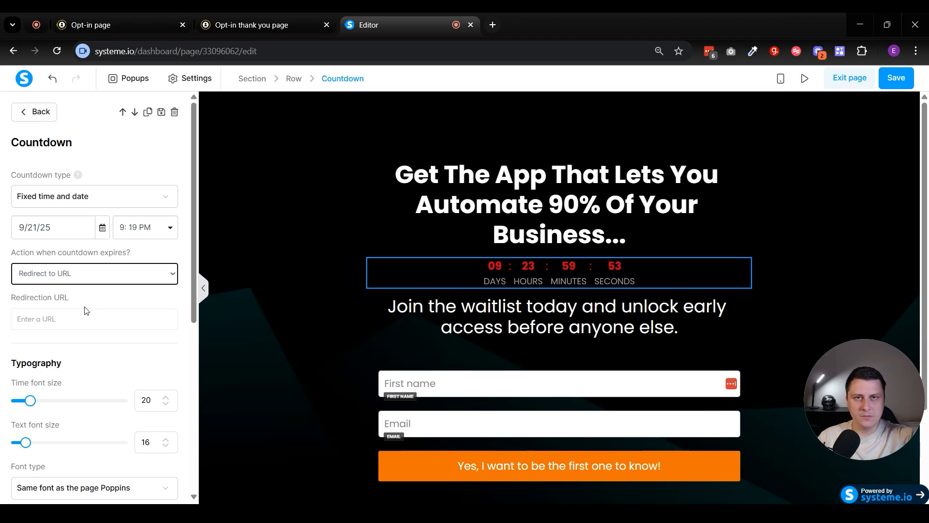
pyautogui.click(73, 273)
pyautogui.click(63, 291)
# Set the countdown's time font size to 31 and its time color to yellow
pyautogui.scroll(-3, 74, 293)
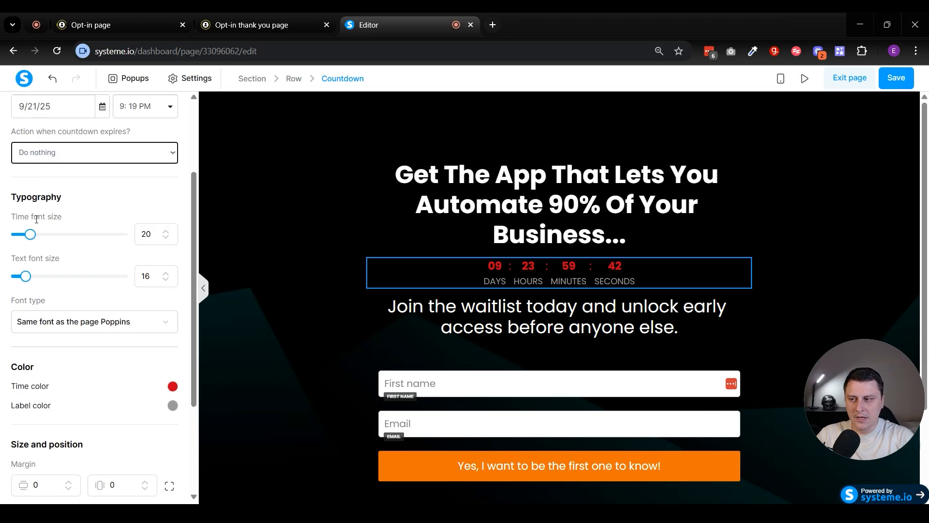
pyautogui.moveTo(30, 234); pyautogui.dragTo(42, 234)
pyautogui.click(173, 386)
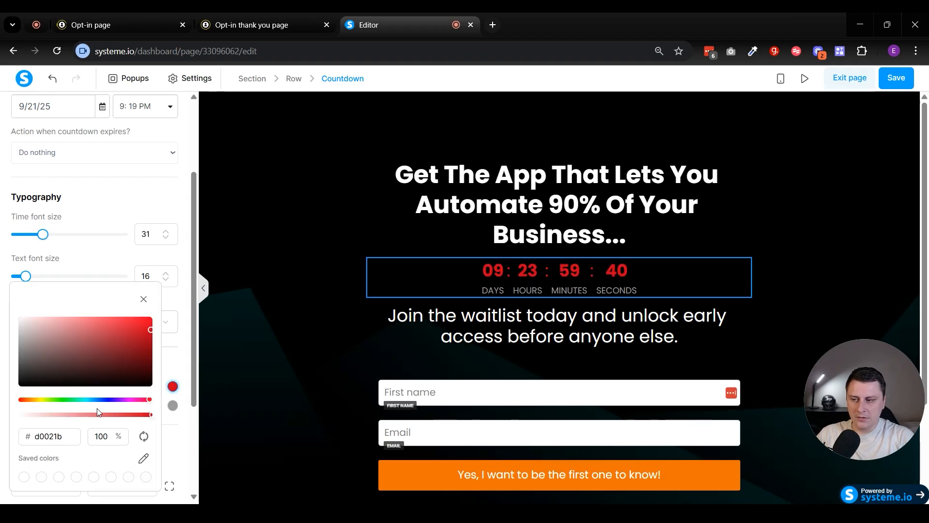
pyautogui.click(43, 401)
pyautogui.click(295, 277)
pyautogui.click(621, 297)
pyautogui.click(600, 280)
pyautogui.click(850, 110)
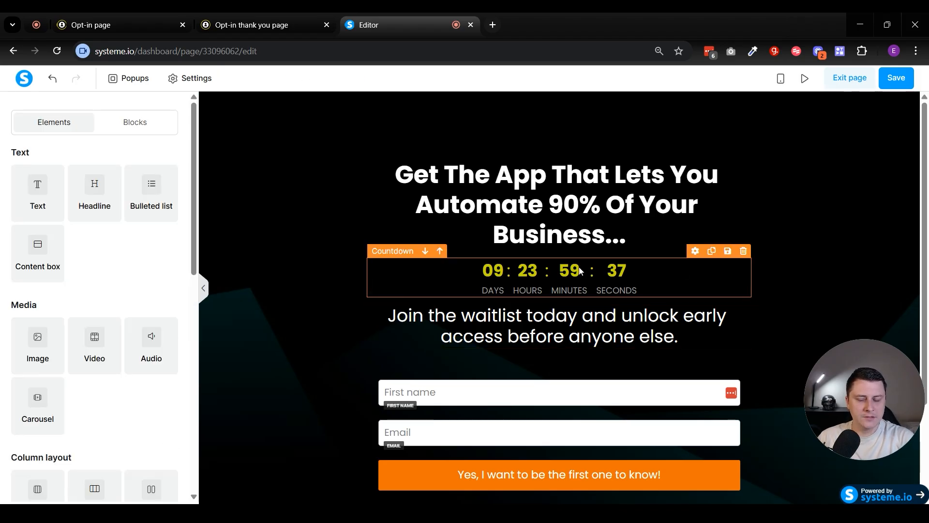
# Save the opt-in page, leave the editor and open the step's automation rules
pyautogui.scroll(-2, 624, 319)
pyautogui.scroll(2, 622, 307)
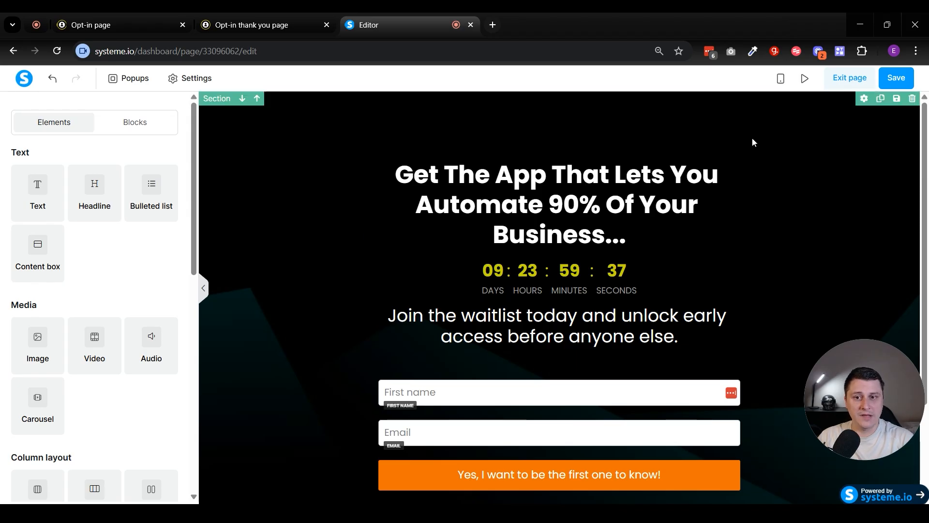
pyautogui.click(891, 82)
pyautogui.click(849, 78)
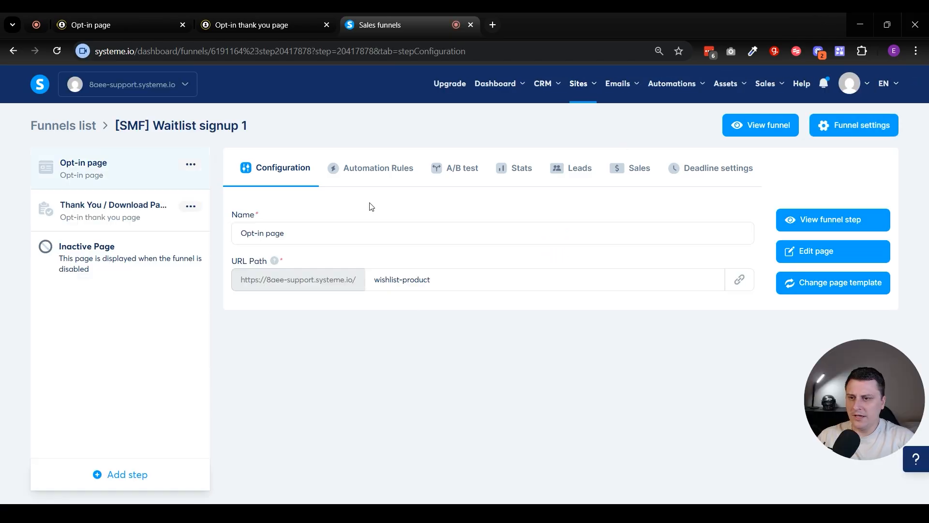
pyautogui.click(344, 172)
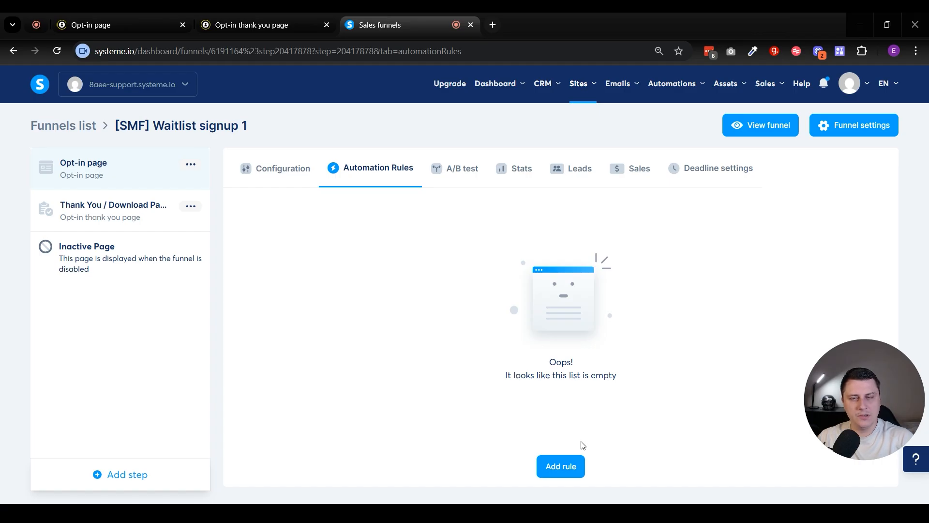
# Open the CRM tags list in a separate browser tab and delete the "PURCHASED - Product A" tag
pyautogui.moveTo(543, 85)
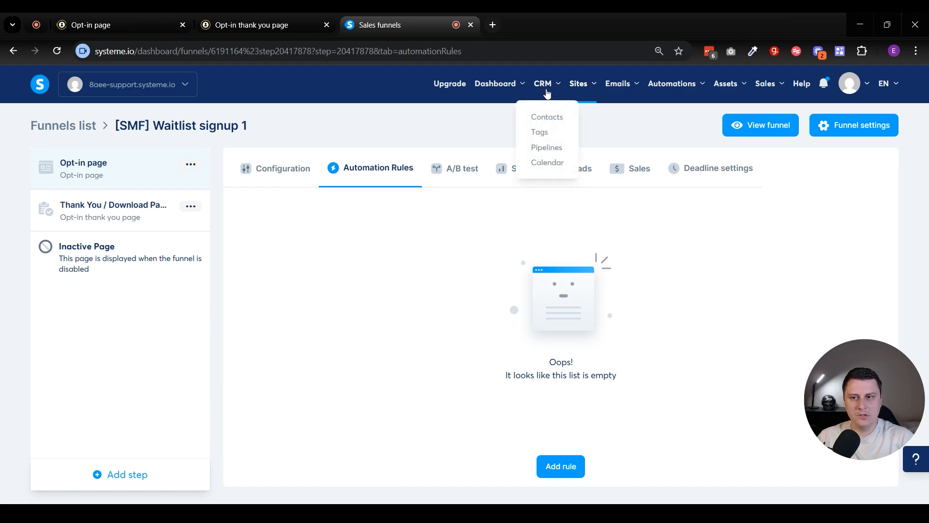
pyautogui.middleClick(542, 132)
pyautogui.click(528, 14)
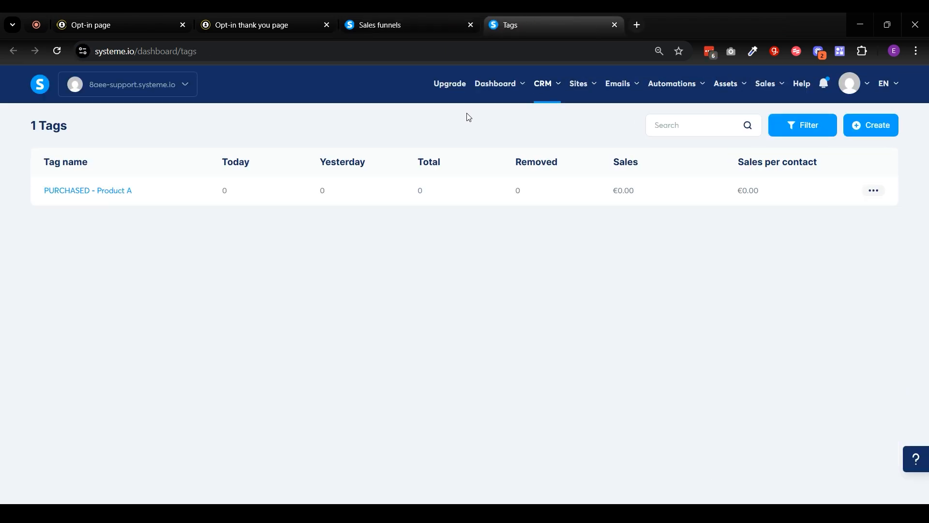
pyautogui.click(874, 191)
pyautogui.click(833, 216)
pyautogui.click(547, 321)
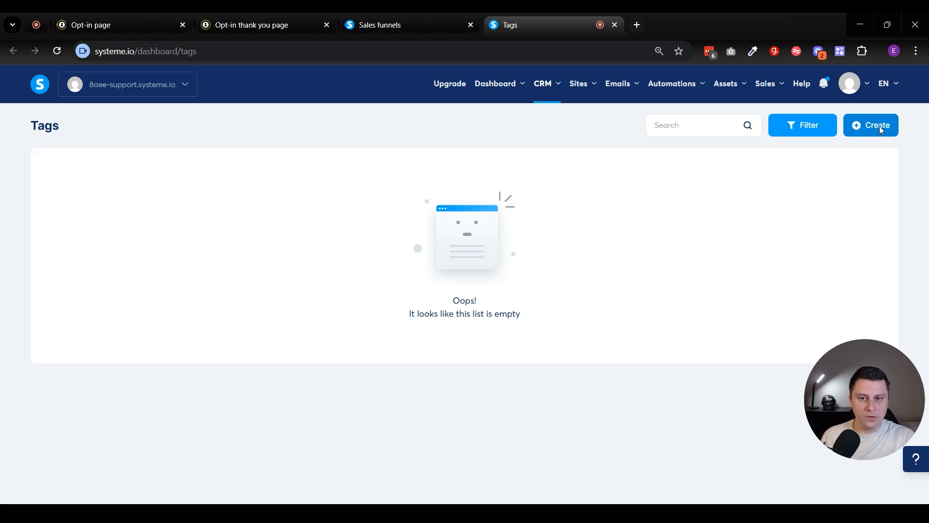
# Create a new tag named "Waitlist signup"
pyautogui.click(877, 125)
pyautogui.click(340, 299)
pyautogui.write('Waitlist signup')
pyautogui.click(488, 335)
pyautogui.moveTo(547, 85)
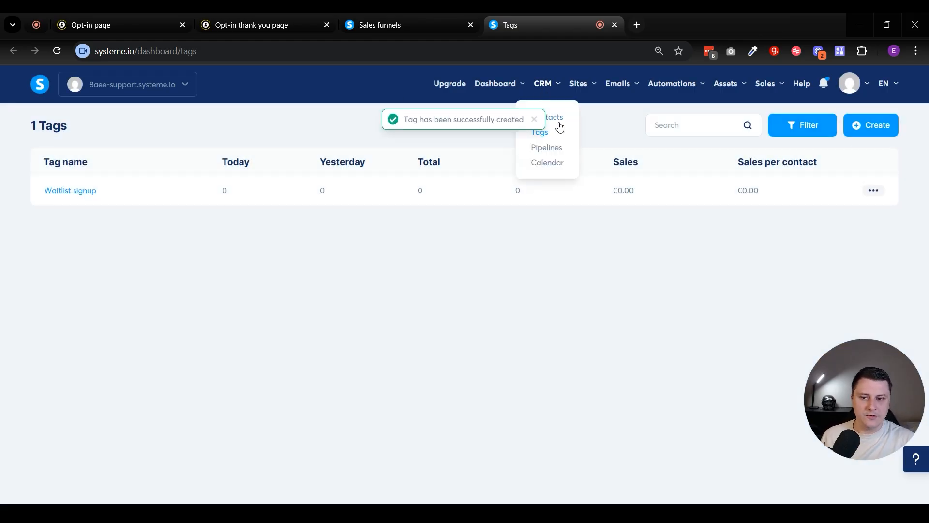
# Return to the funnel and start an automation rule for the opt-in page with the Funnel step form subscribed trigger
pyautogui.click(359, 18)
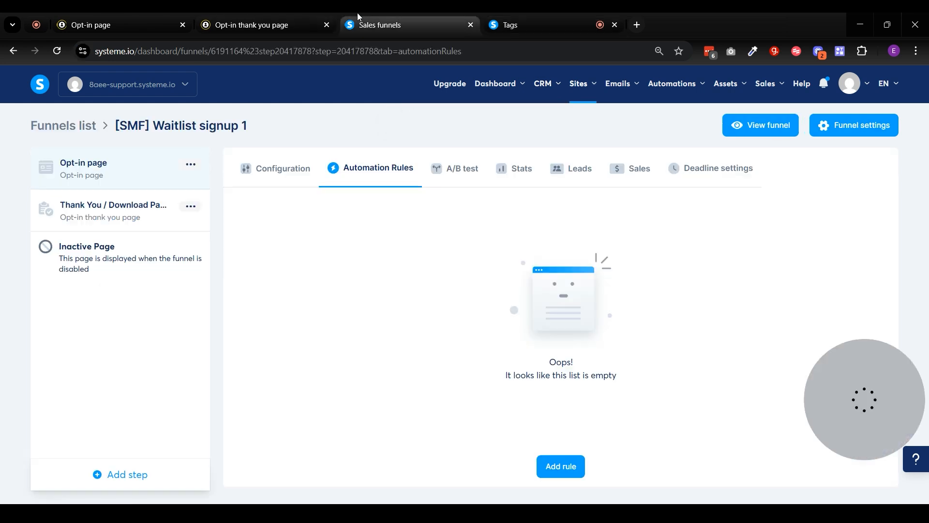
pyautogui.press('F5')
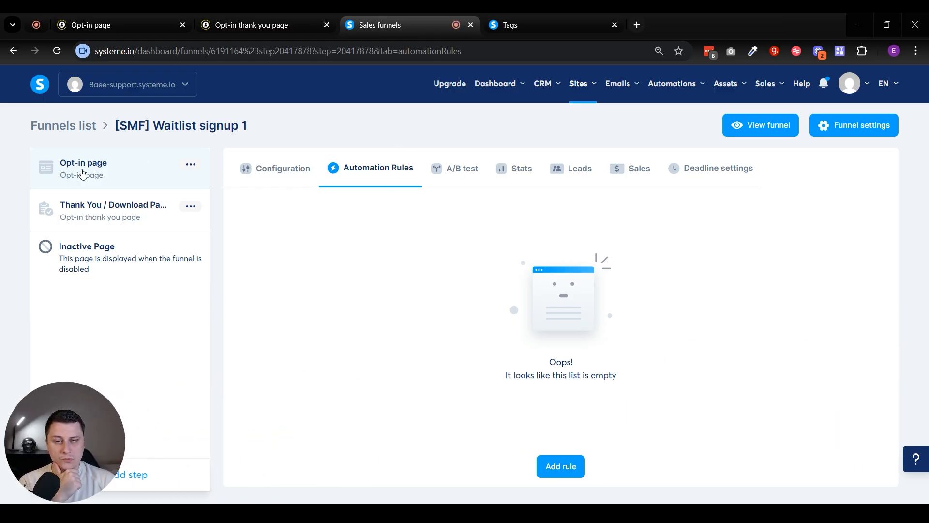
pyautogui.click(567, 459)
pyautogui.click(408, 180)
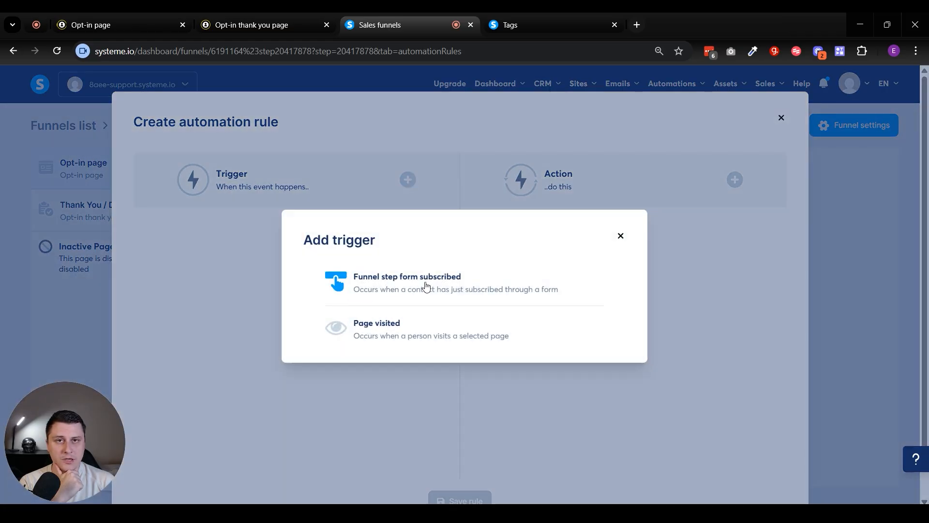
pyautogui.click(425, 287)
# Give the rule an Add a tag action with the "Waitlist signup" tag and save the rule
pyautogui.click(735, 180)
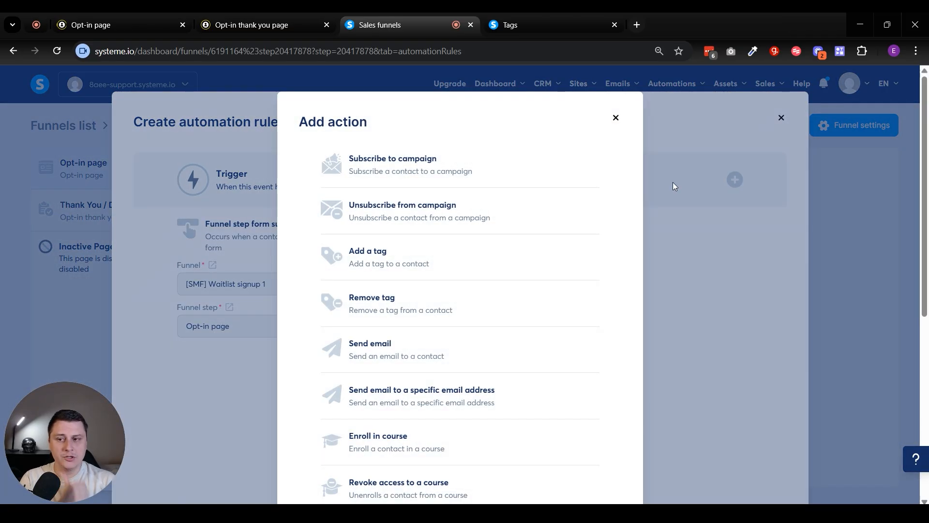
pyautogui.click(434, 261)
pyautogui.click(602, 274)
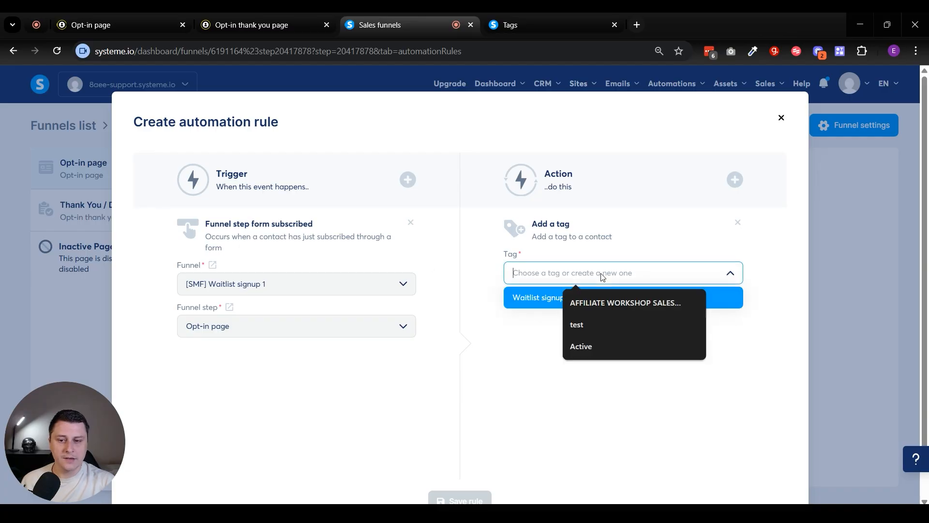
pyautogui.click(535, 294)
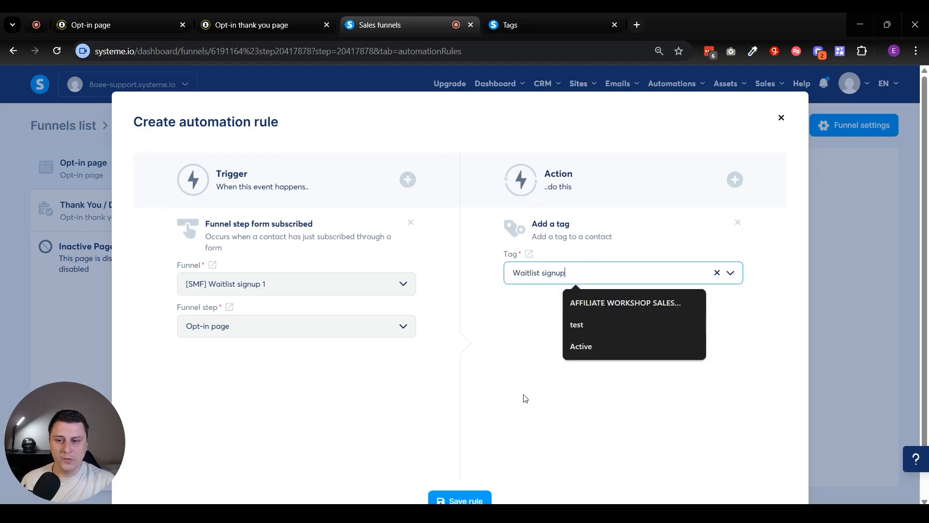
pyautogui.click(467, 499)
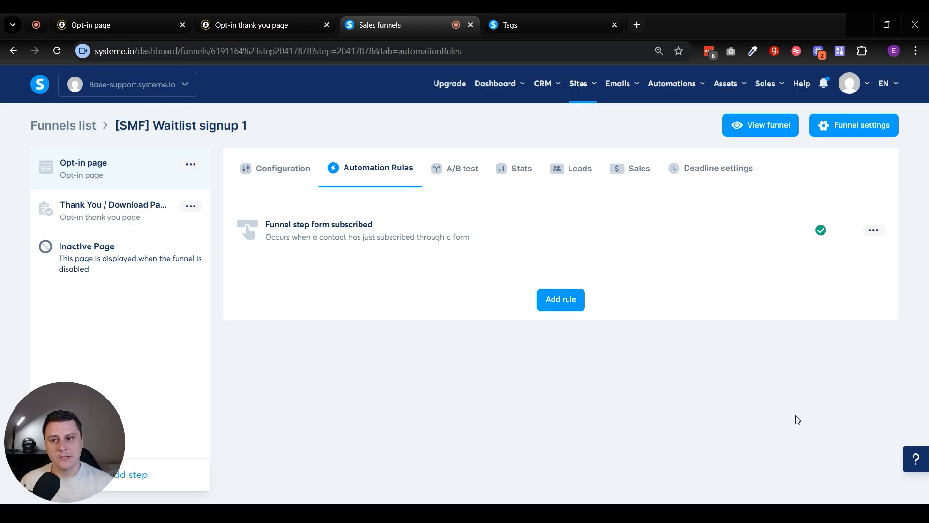
# Open the CRM contacts list in a separate browser tab and review the contacts and their tags
pyautogui.moveTo(543, 83)
pyautogui.keyDown('ctrl'); pyautogui.click(545, 116); pyautogui.keyUp('ctrl')
pyautogui.click(674, 22)
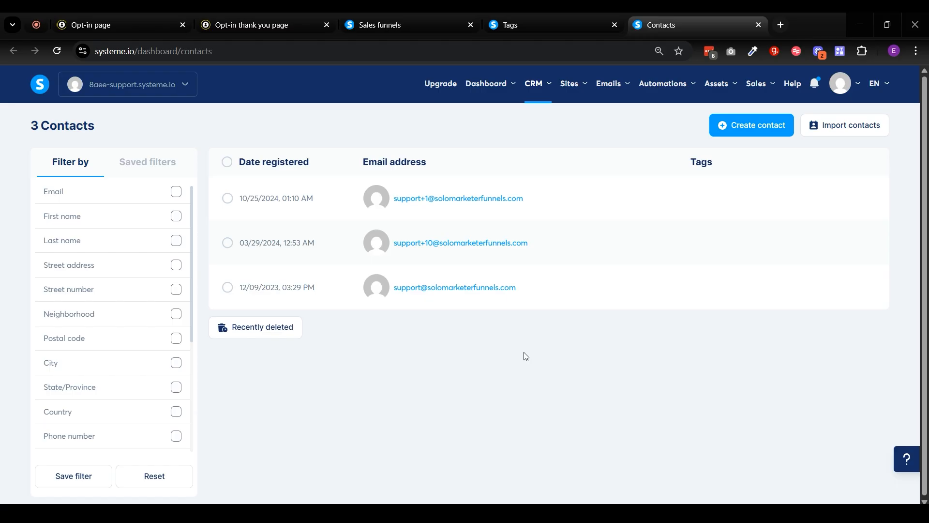
pyautogui.click(521, 15)
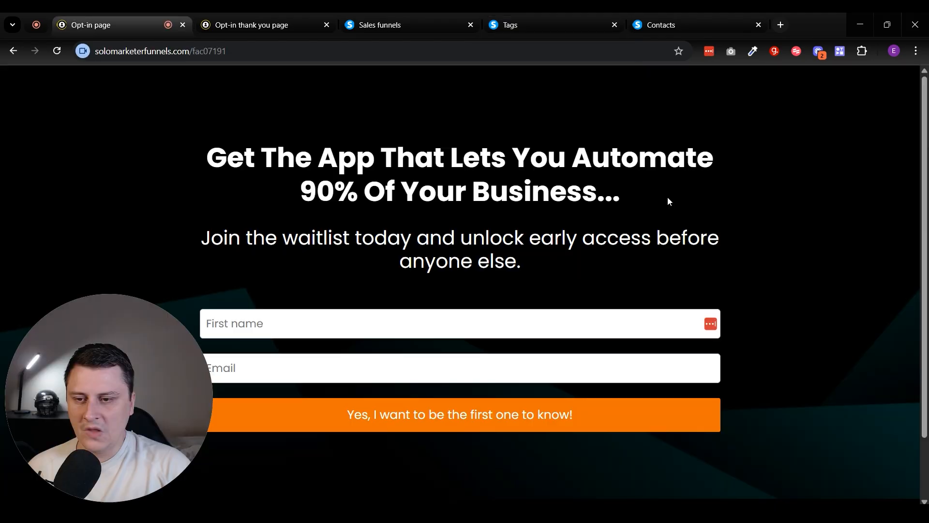